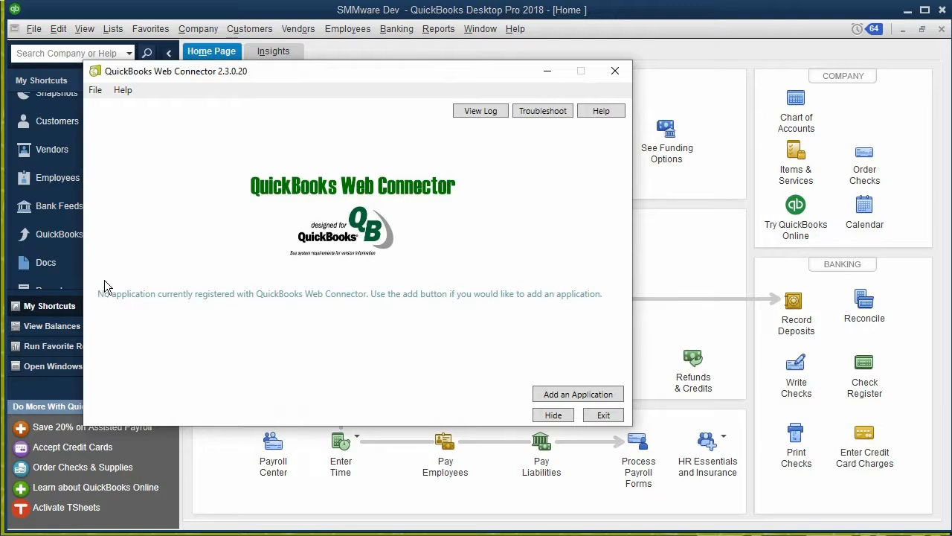
# Add the smmware_qbd.qwc file from the QuickBooks Desktop QWC File folder as a Web Connector application and authorize it.
pyautogui.moveTo(275, 74); pyautogui.dragTo(385, 110)
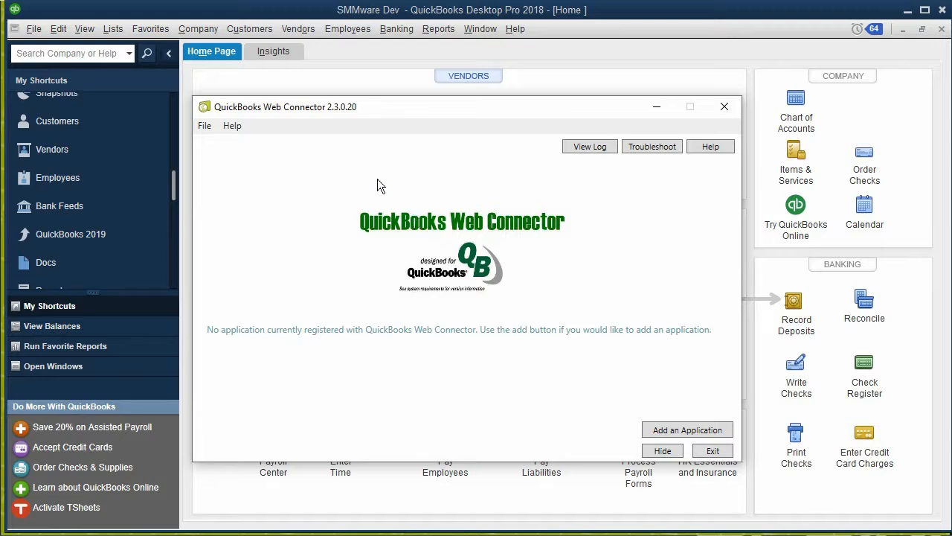
pyautogui.click(661, 431)
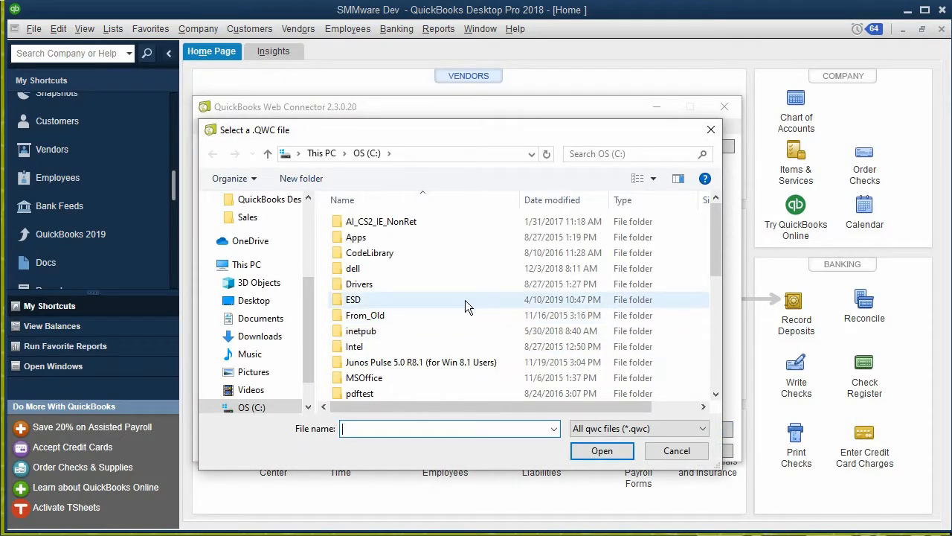
pyautogui.scroll(-4, 465, 313)
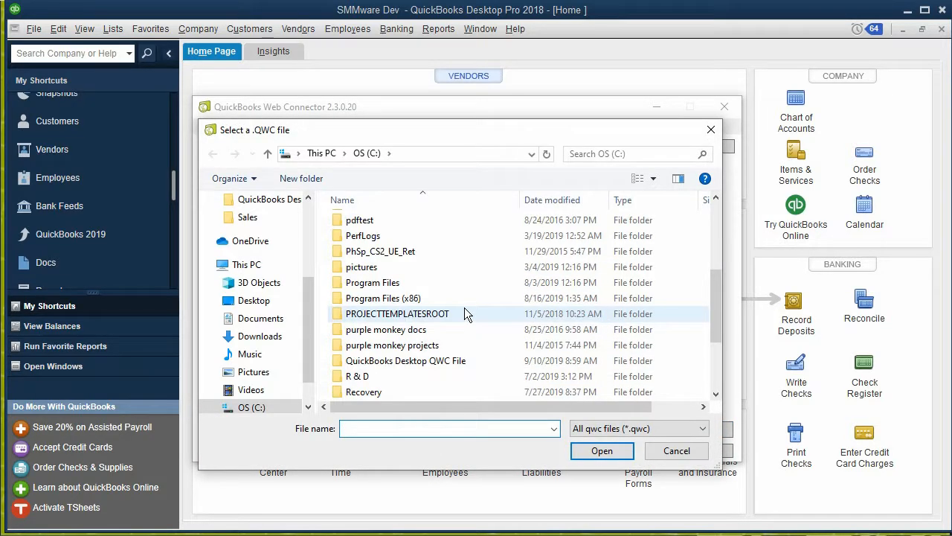
pyautogui.doubleClick(436, 356)
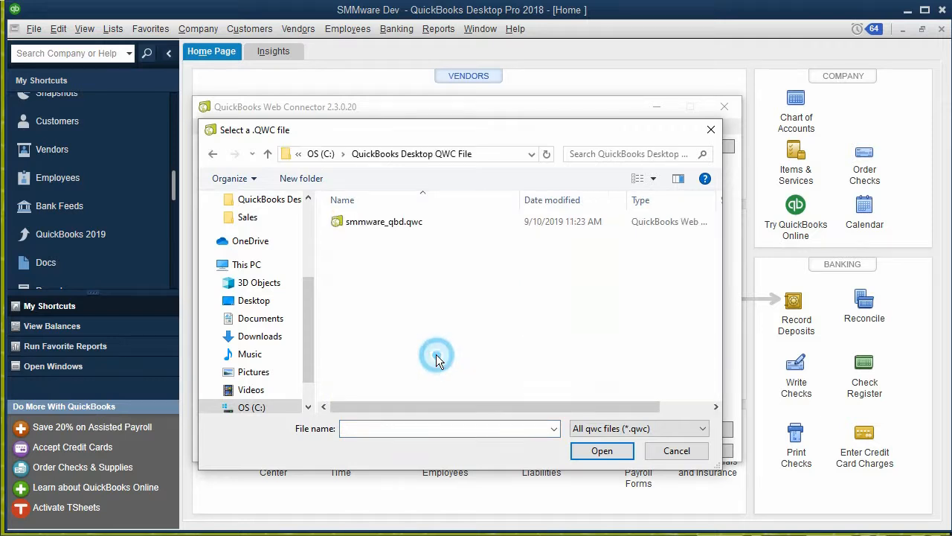
pyautogui.click(393, 229)
pyautogui.click(602, 450)
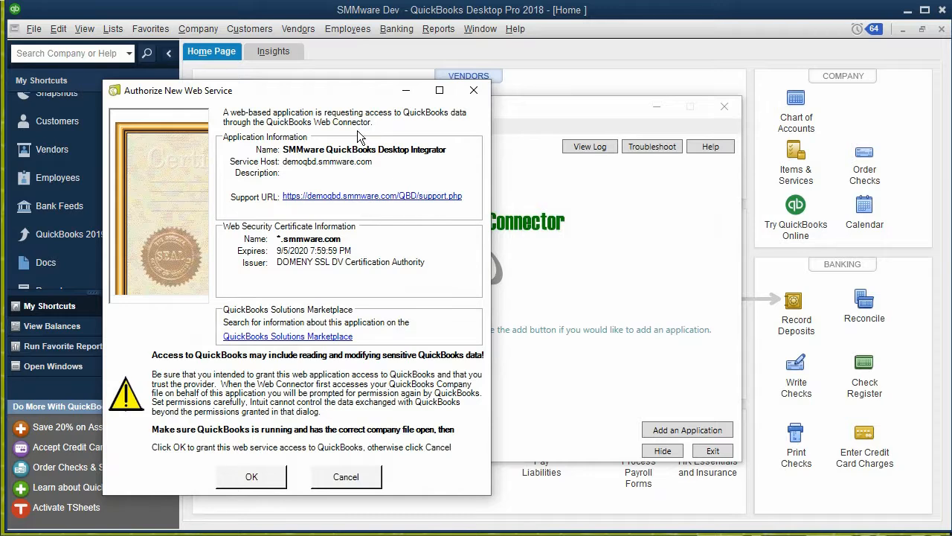
pyautogui.click(265, 477)
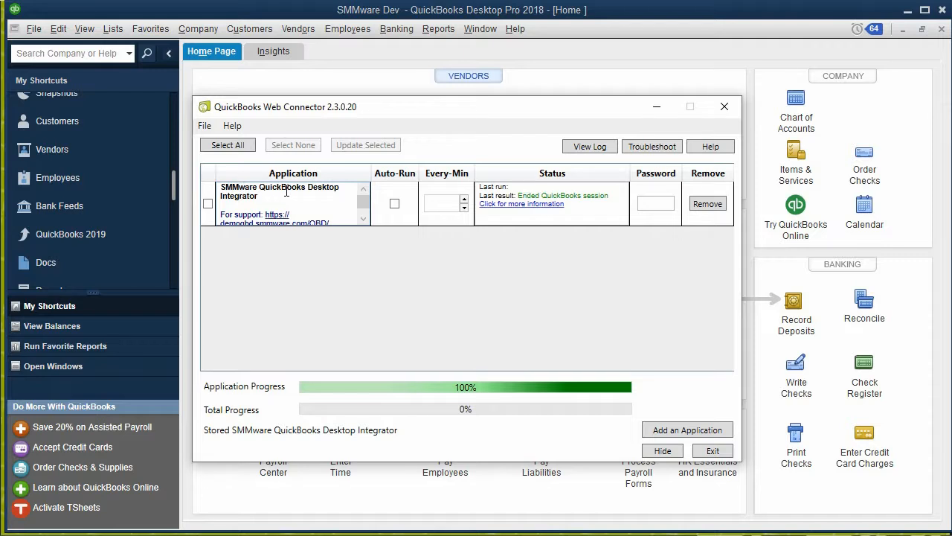
# Select the SMMware QuickBooks Desktop Integrator application, enter its password, and save the password.
pyautogui.click(208, 205)
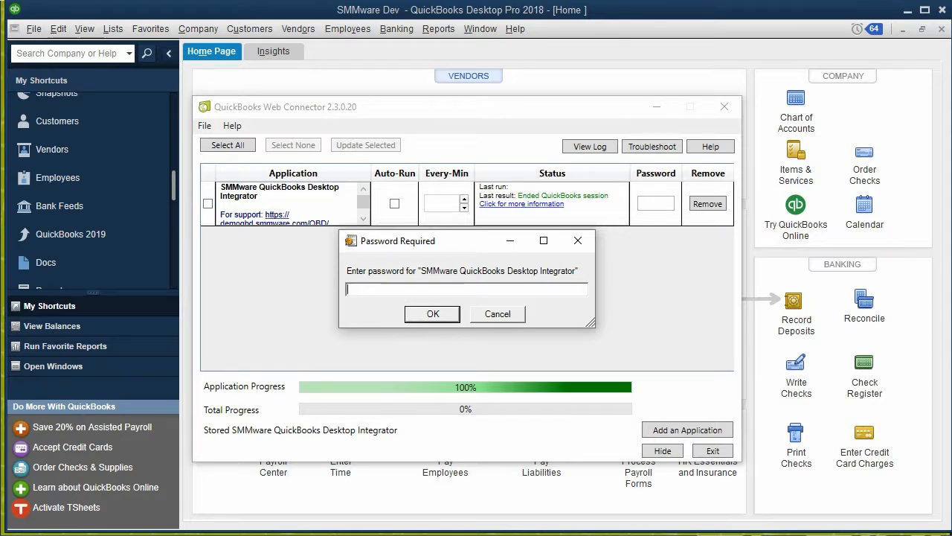
pyautogui.click(375, 290)
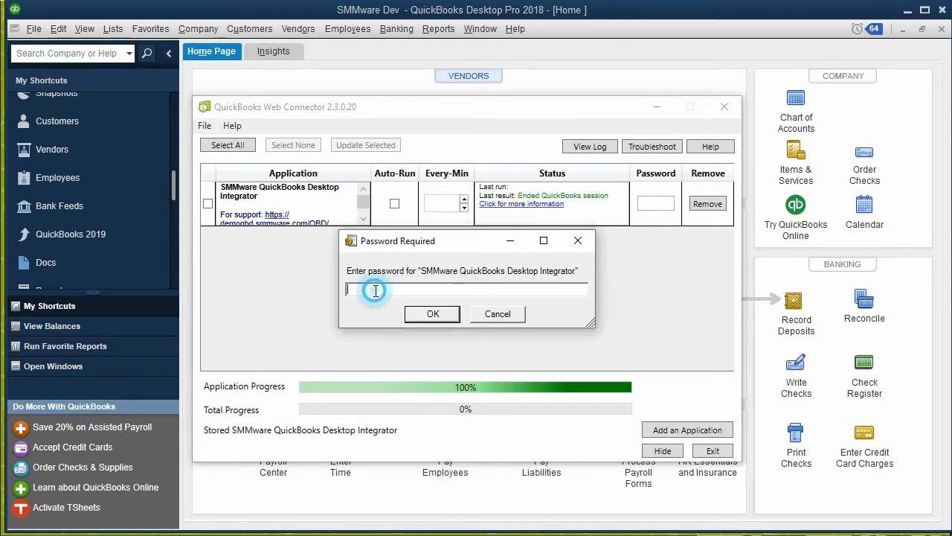
pyautogui.click(417, 312)
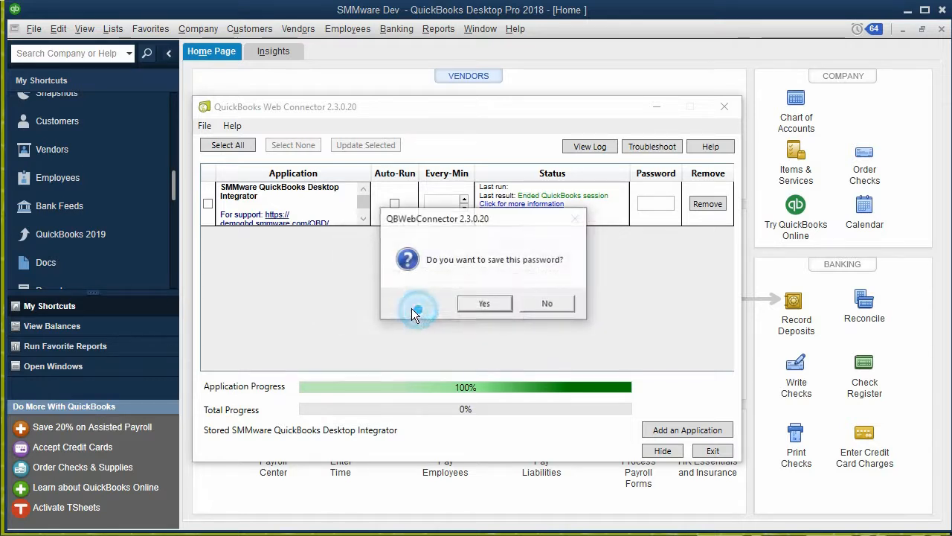
pyautogui.click(483, 304)
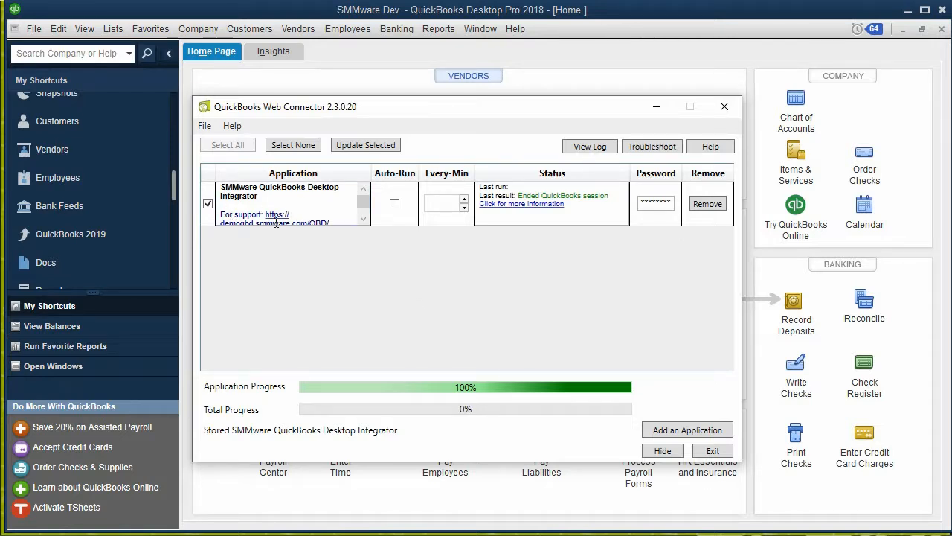
# Update the selected application, then minimize the QuickBooks and Web Connector windows.
pyautogui.click(362, 147)
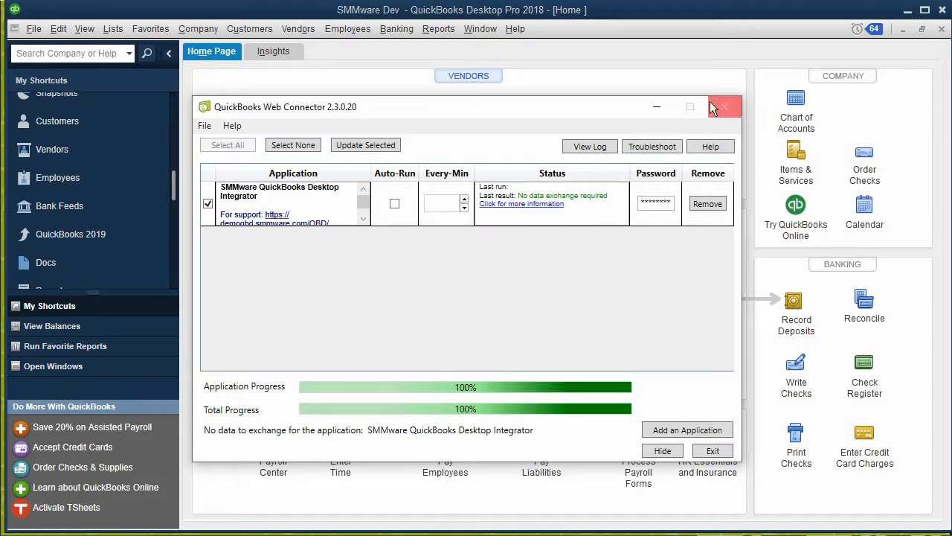
pyautogui.click(907, 10)
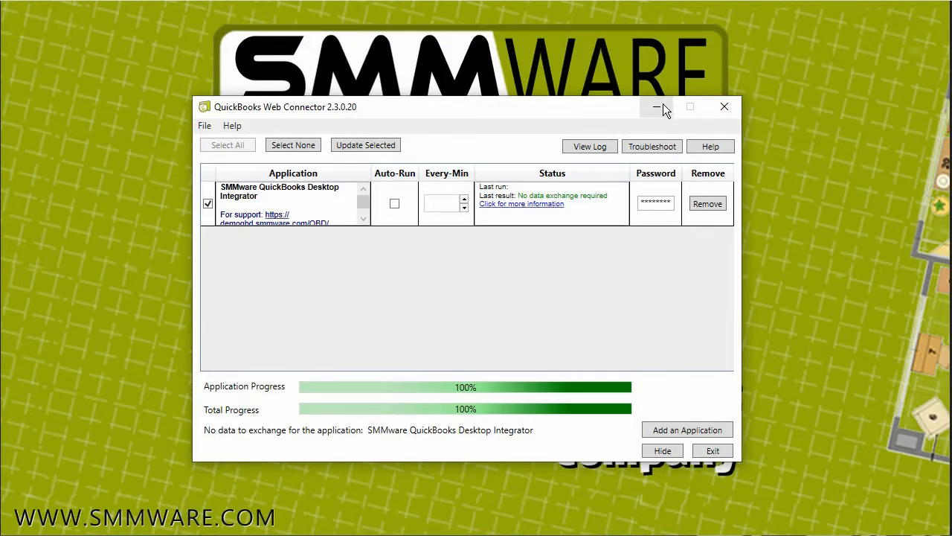
pyautogui.click(658, 108)
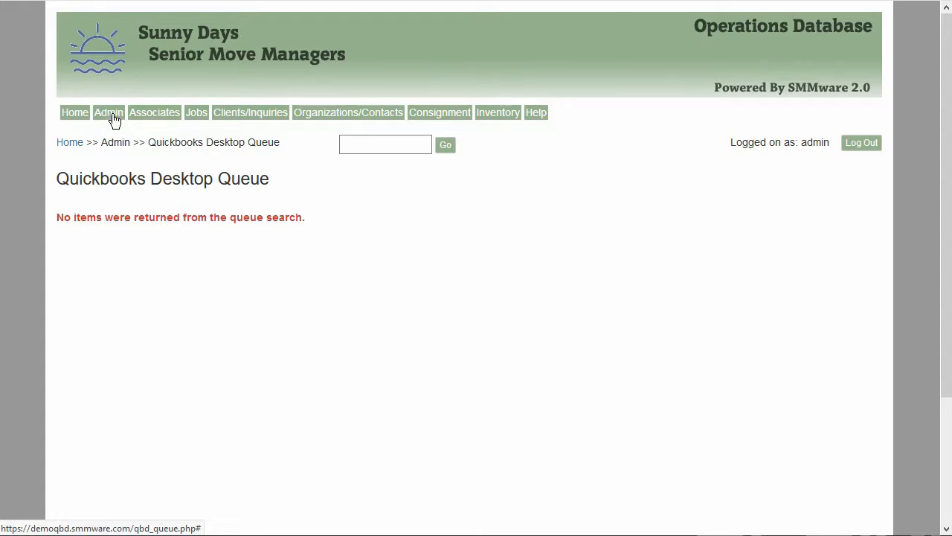
# Open the QuickBooks Desktop Queue page from the Admin menu of the operations database.
pyautogui.click(112, 117)
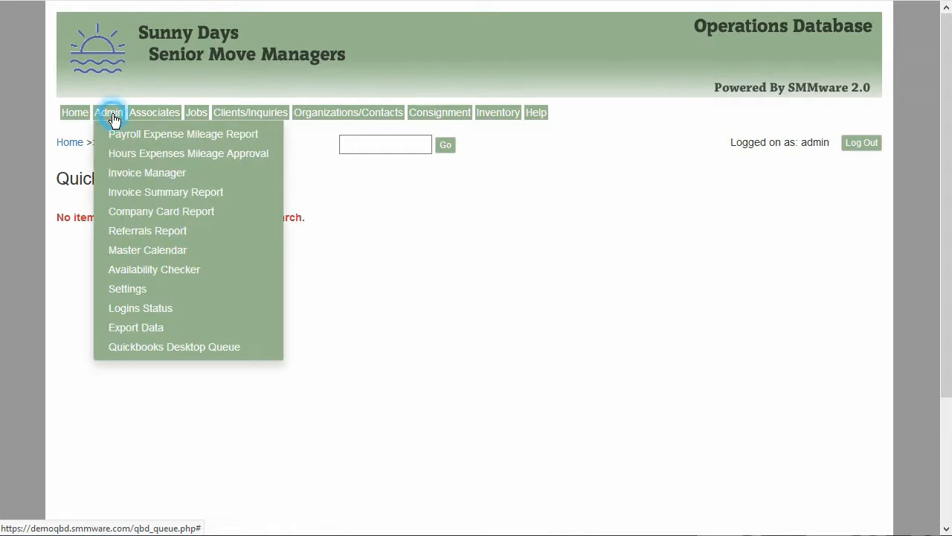
pyautogui.click(180, 344)
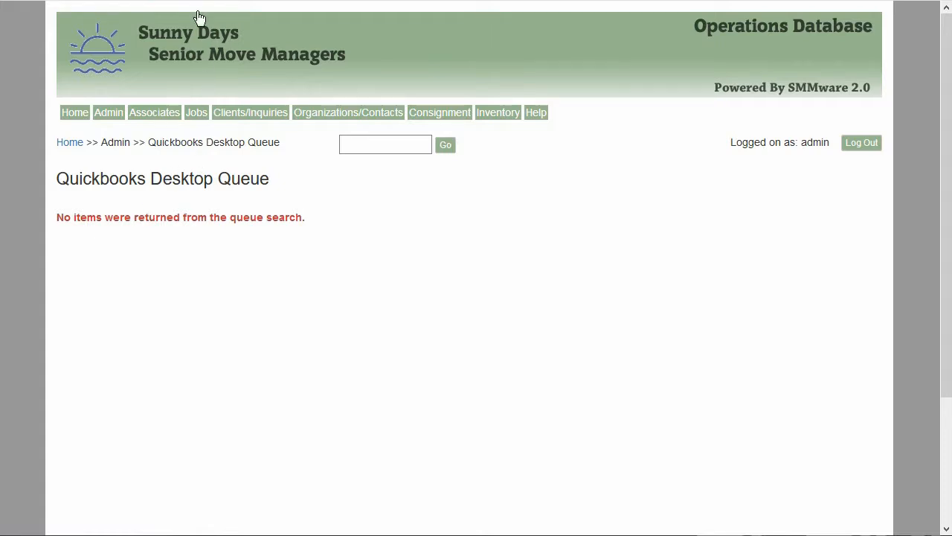
pyautogui.click(312, 0)
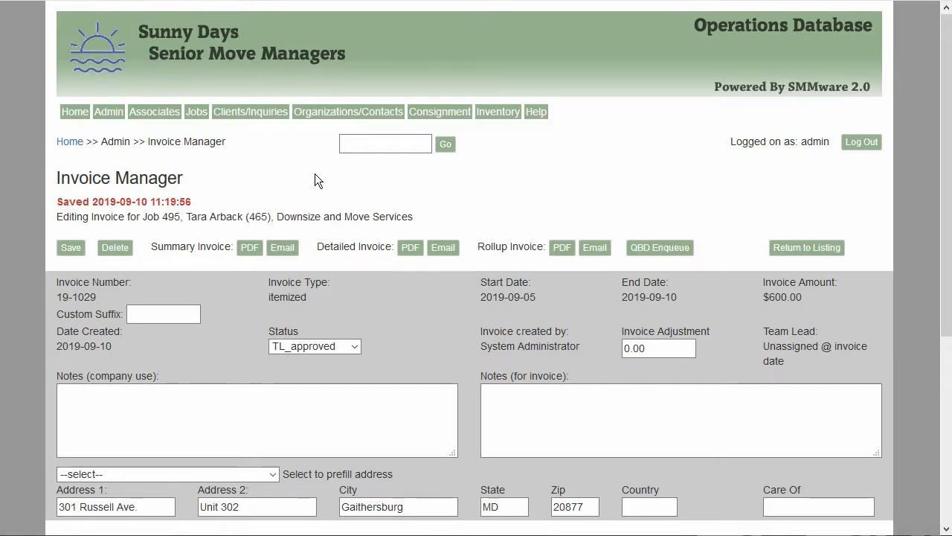
# Enqueue invoice 19-1029 for Job 495 to QuickBooks Desktop and check it in the QuickBooks Desktop Queue.
pyautogui.scroll(-2, 314, 174)
pyautogui.scroll(1, 315, 175)
pyautogui.scroll(1, 315, 173)
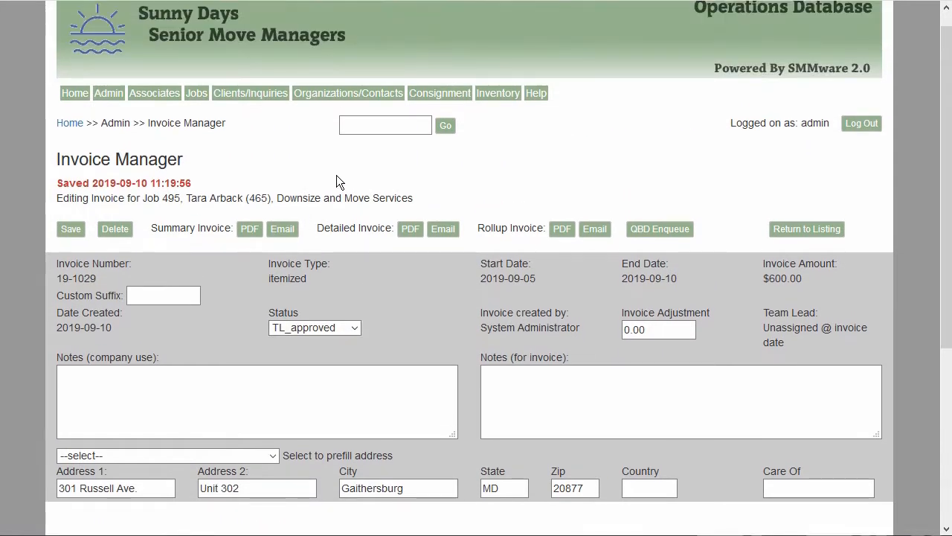
pyautogui.click(644, 229)
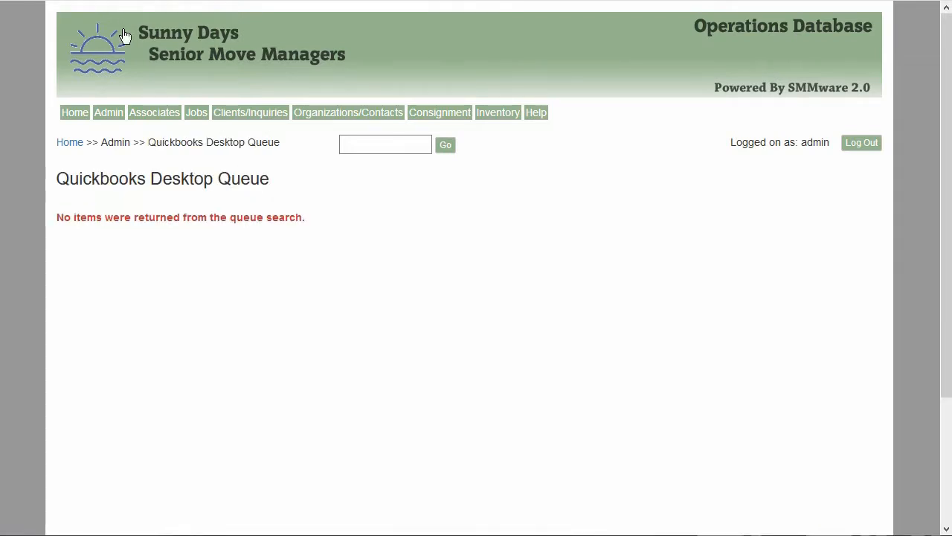
pyautogui.click(113, 112)
pyautogui.click(182, 345)
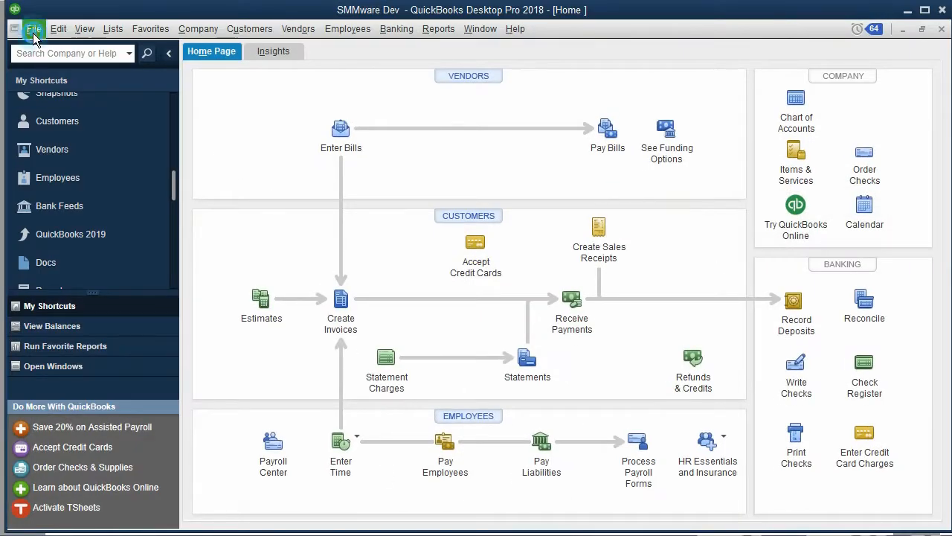
# Open Update Web Services in QuickBooks and run an update of the selected integrator application.
pyautogui.click(32, 33)
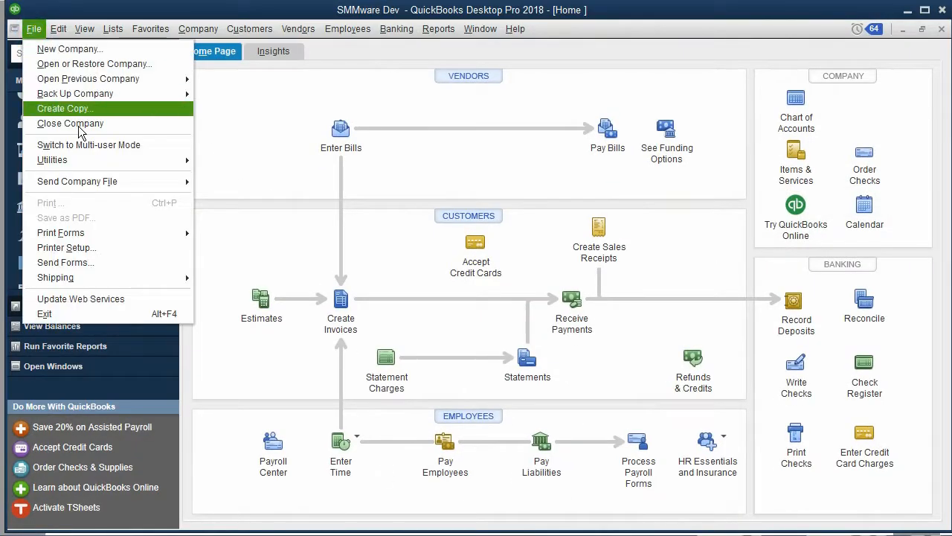
pyautogui.click(127, 298)
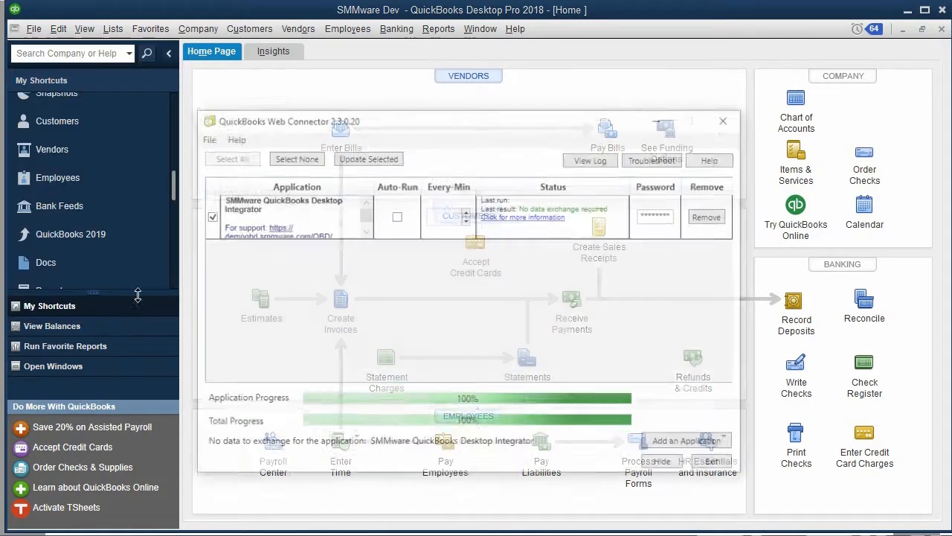
pyautogui.moveTo(385, 107); pyautogui.dragTo(411, 113)
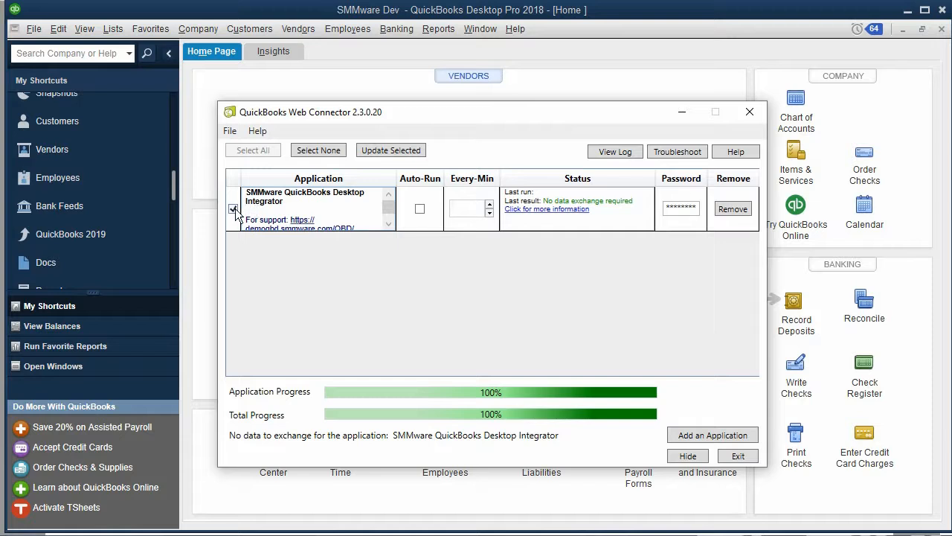
pyautogui.click(388, 147)
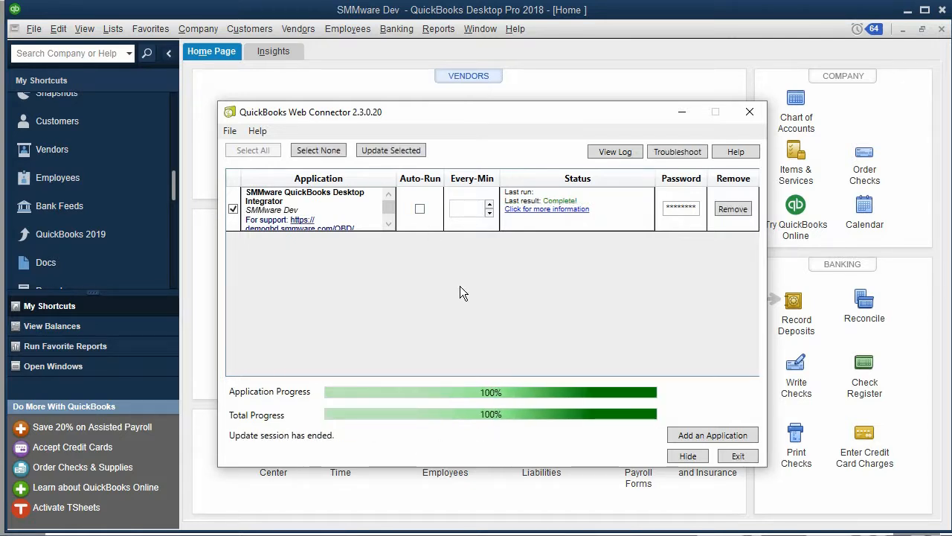
# Minimize the Web Connector and find the invoiced customer in the Customer Center's Customers & Jobs list.
pyautogui.click(682, 112)
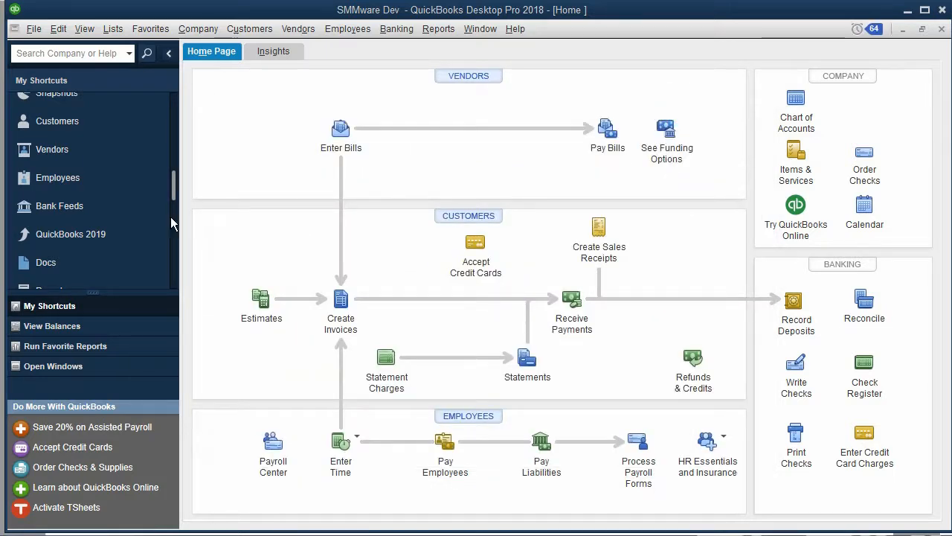
pyautogui.click(74, 122)
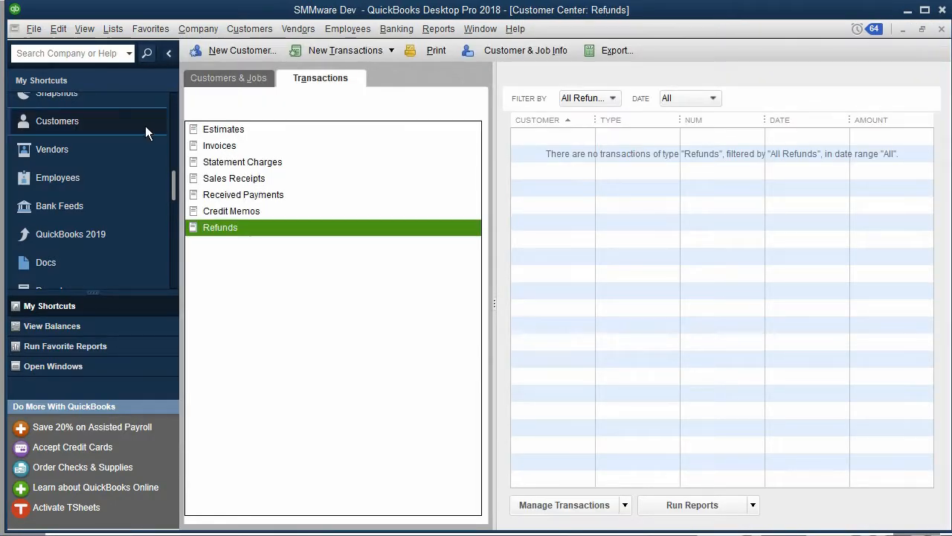
pyautogui.click(225, 78)
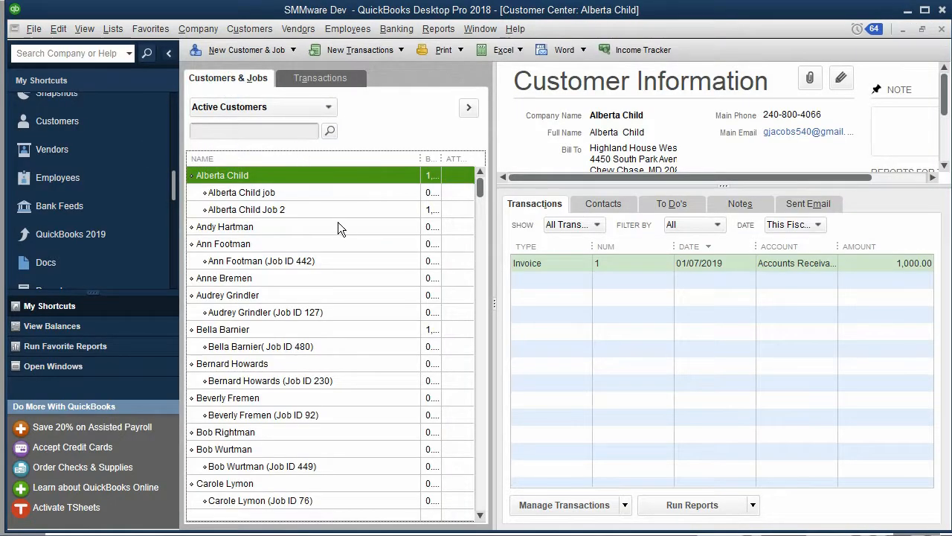
pyautogui.scroll(-2, 337, 296)
pyautogui.scroll(-3, 337, 297)
pyautogui.scroll(3, 338, 296)
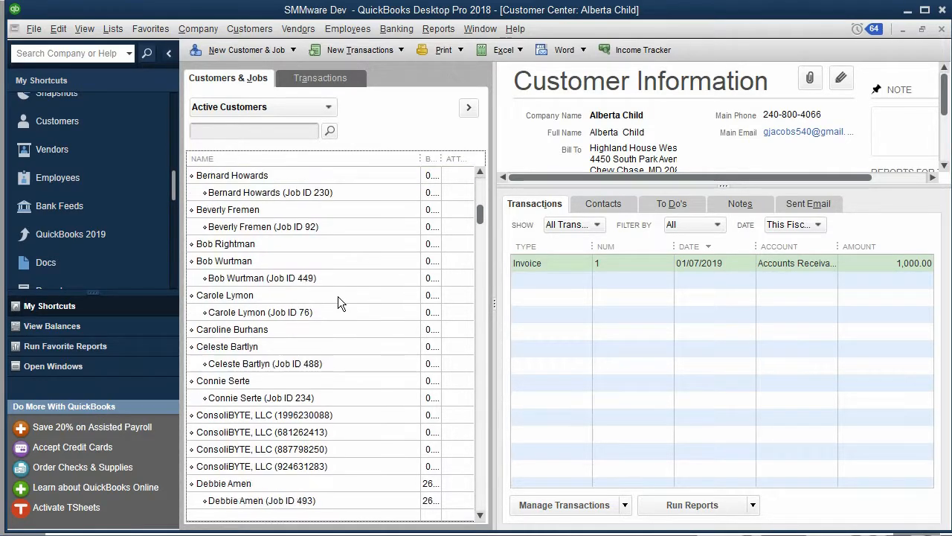
pyautogui.scroll(-18, 339, 296)
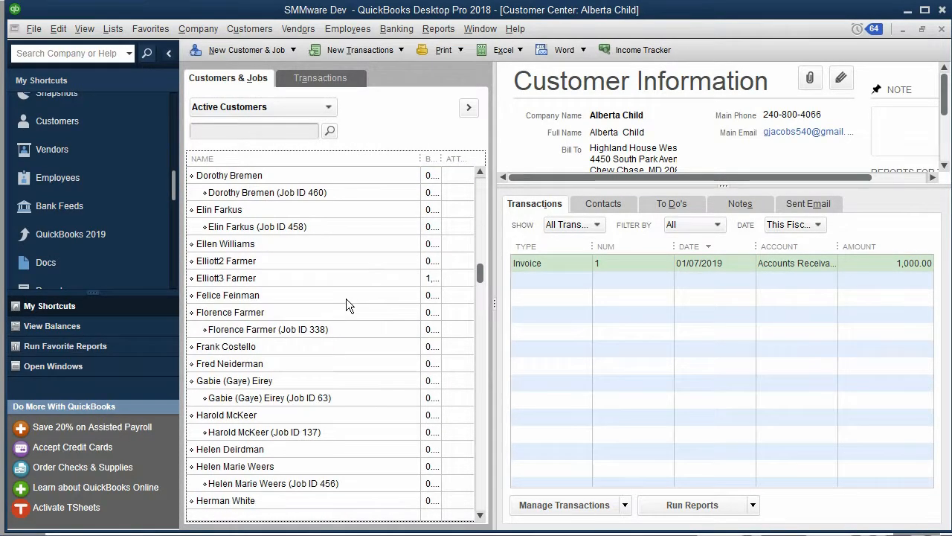
pyautogui.scroll(-20, 347, 303)
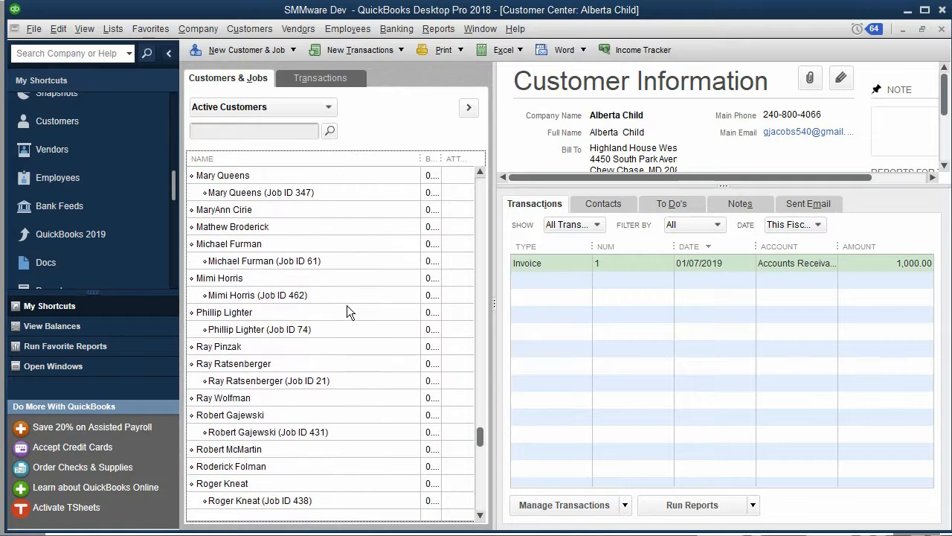
pyautogui.scroll(-4, 347, 305)
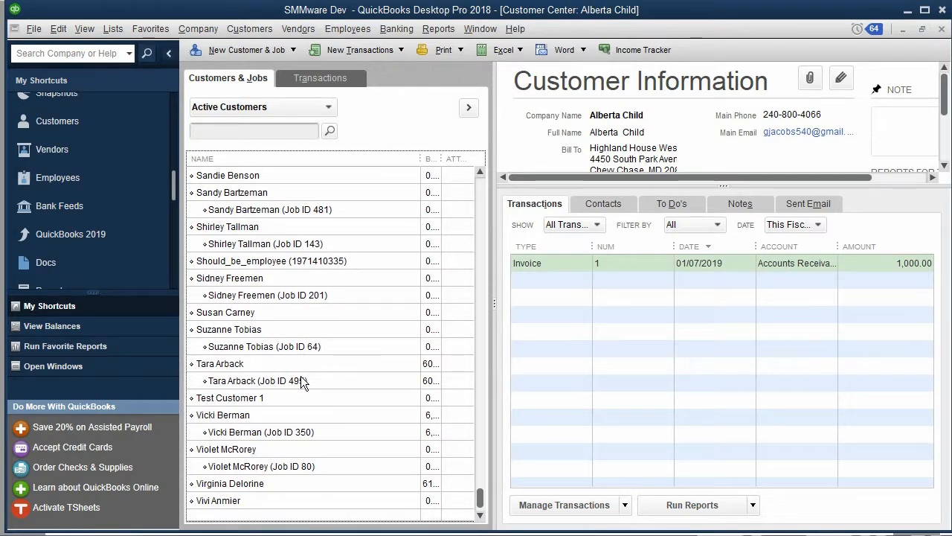
pyautogui.click(272, 363)
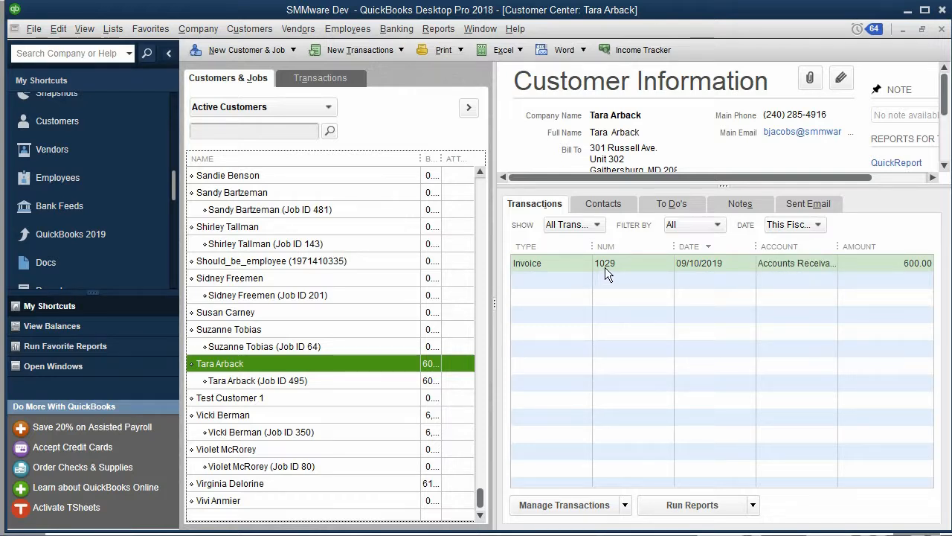
# Return to the browser and reopen the QuickBooks Desktop Queue page.
pyautogui.click(908, 10)
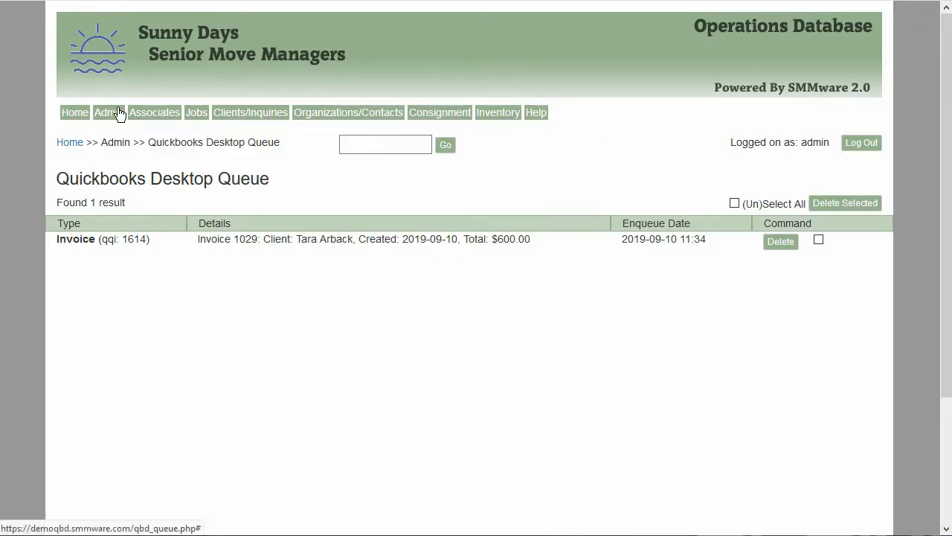
pyautogui.moveTo(108, 116)
pyautogui.click(162, 346)
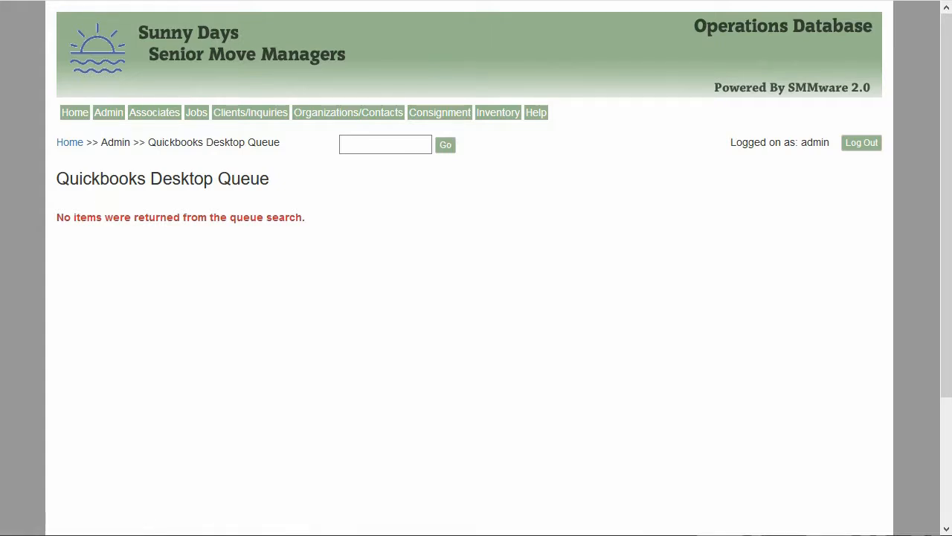
# Enqueue invoice 19-1030 for Job 496 to QuickBooks Desktop and open the QuickBooks Desktop Queue.
pyautogui.hotkey('alt', 'Left')
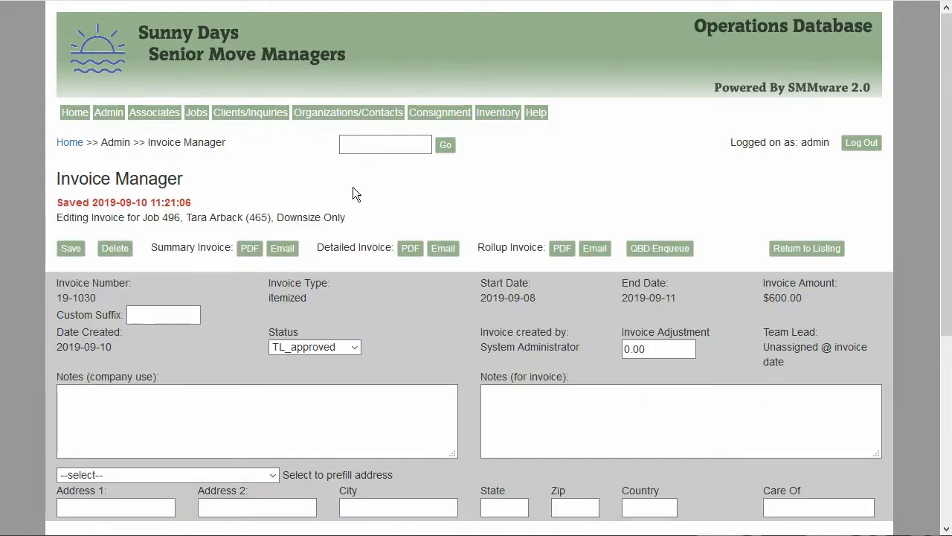
pyautogui.click(659, 247)
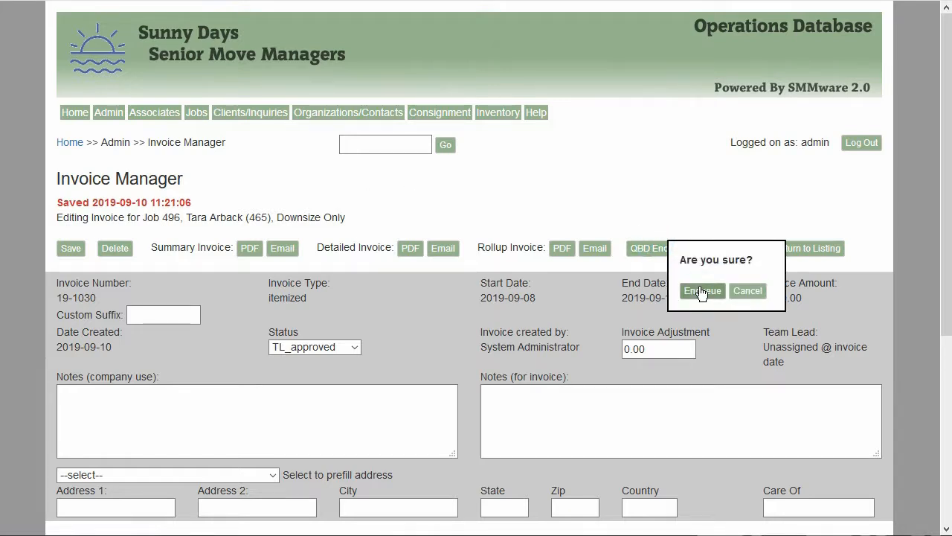
pyautogui.click(701, 291)
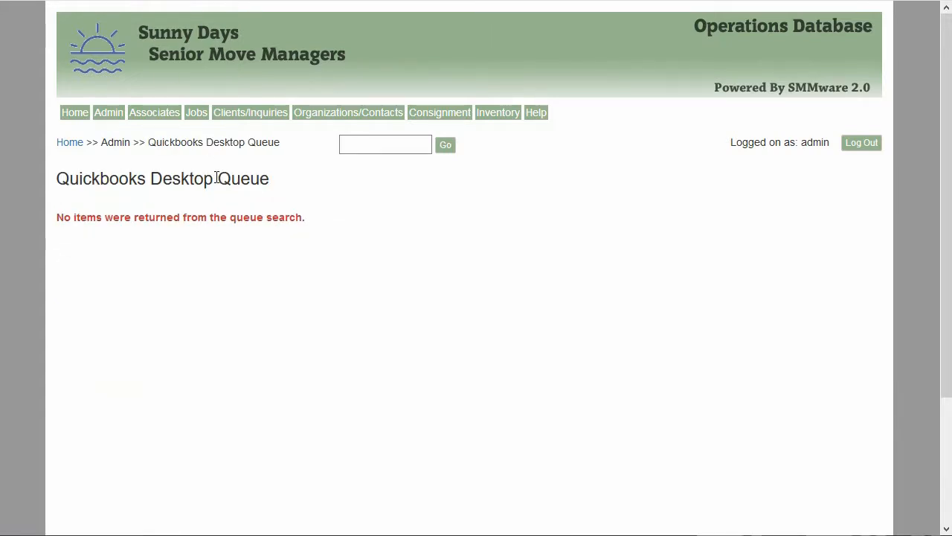
pyautogui.click(110, 113)
pyautogui.click(173, 346)
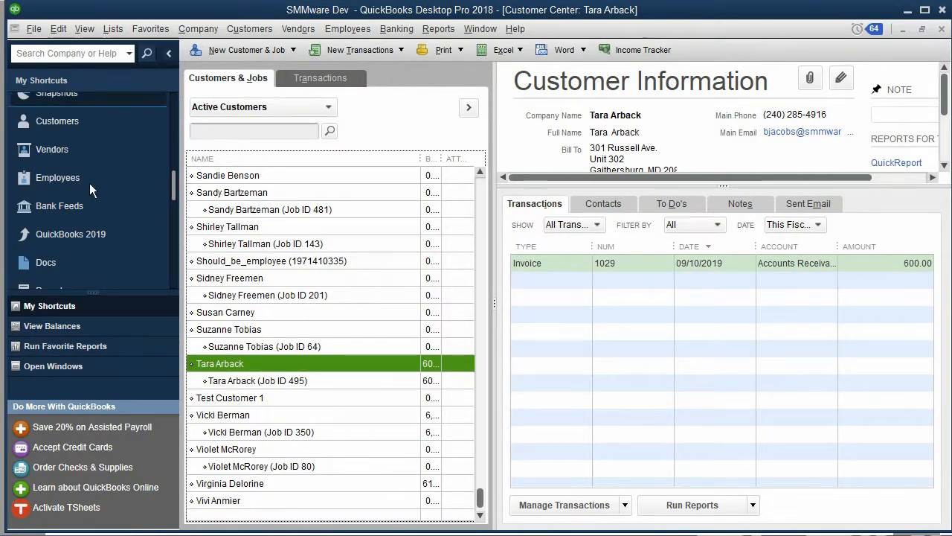
# Run Update Web Services for the selected integrator application in QuickBooks and minimize the Web Connector.
pyautogui.click(34, 28)
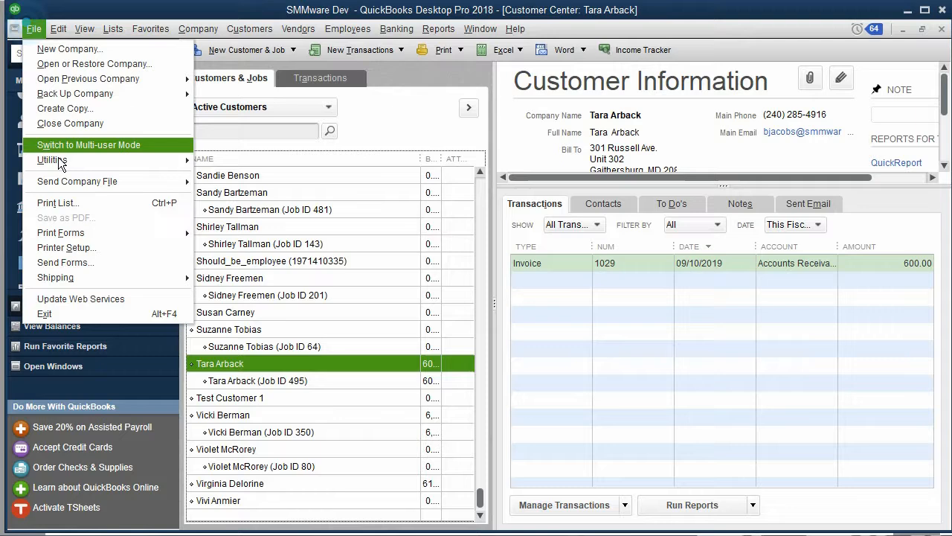
pyautogui.click(120, 298)
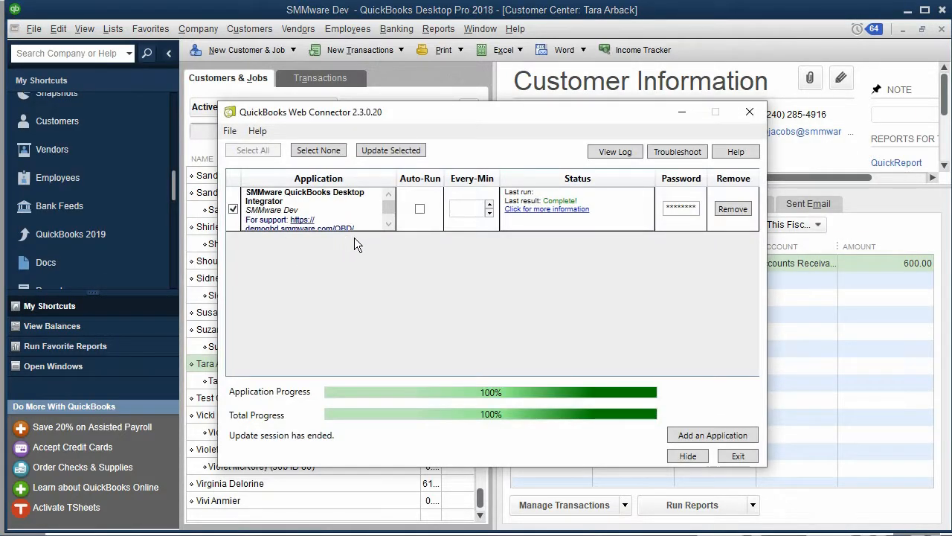
pyautogui.click(398, 149)
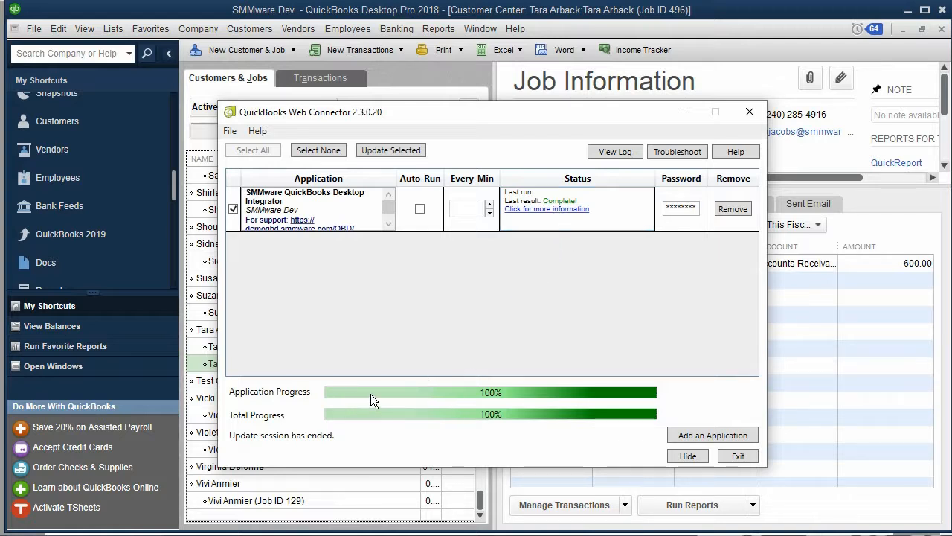
pyautogui.click(682, 111)
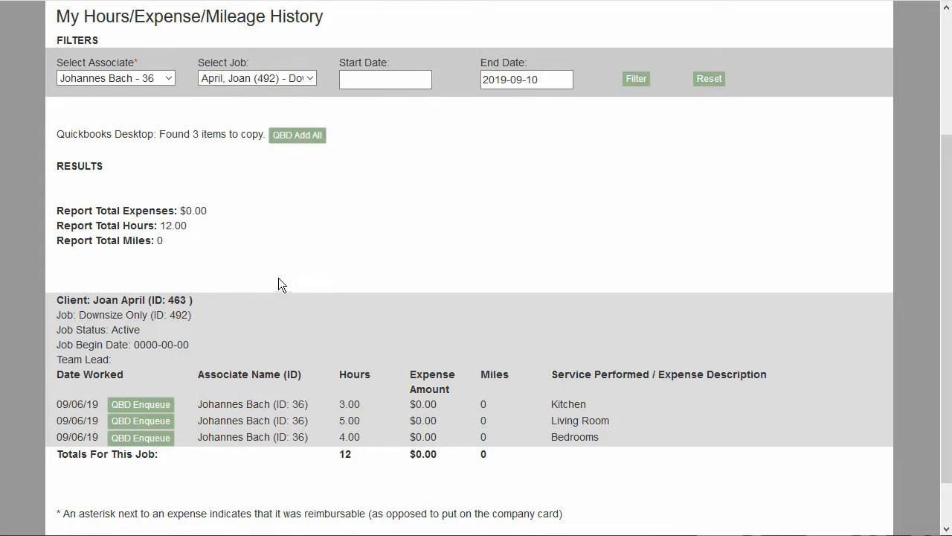
# Add all three listed hours entries for job 492 to the QuickBooks queue and open the QuickBooks Desktop Queue.
pyautogui.scroll(1, 276, 268)
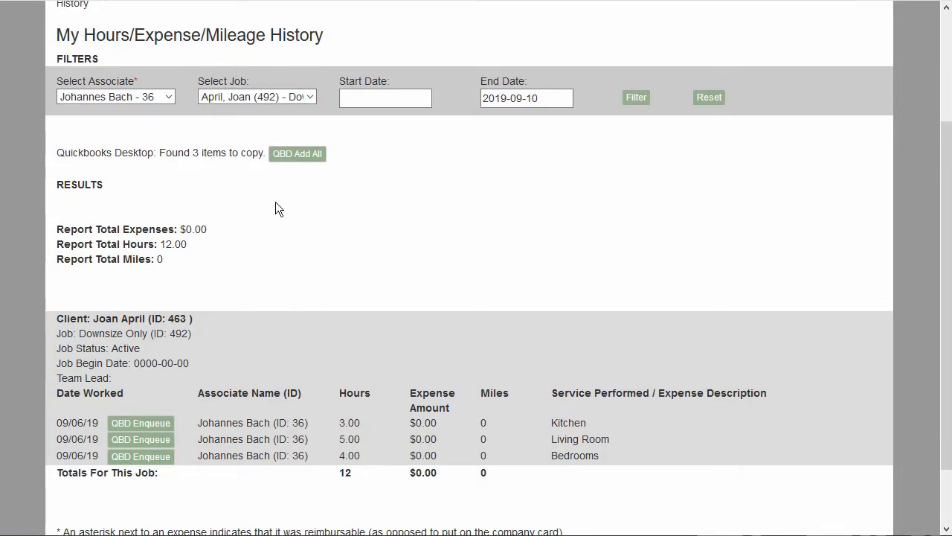
pyautogui.scroll(3, 275, 201)
pyautogui.moveTo(146, 121)
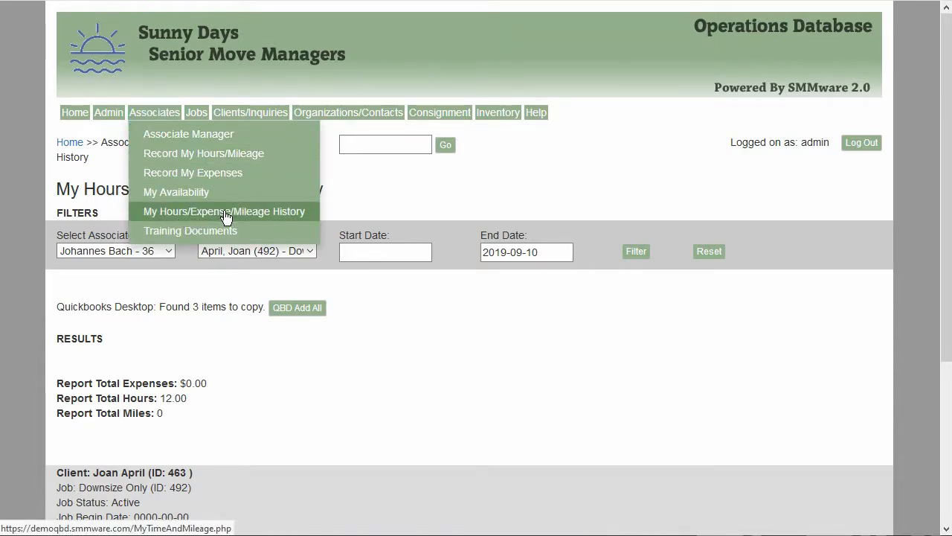
pyautogui.scroll(-3, 312, 355)
pyautogui.scroll(-1, 311, 352)
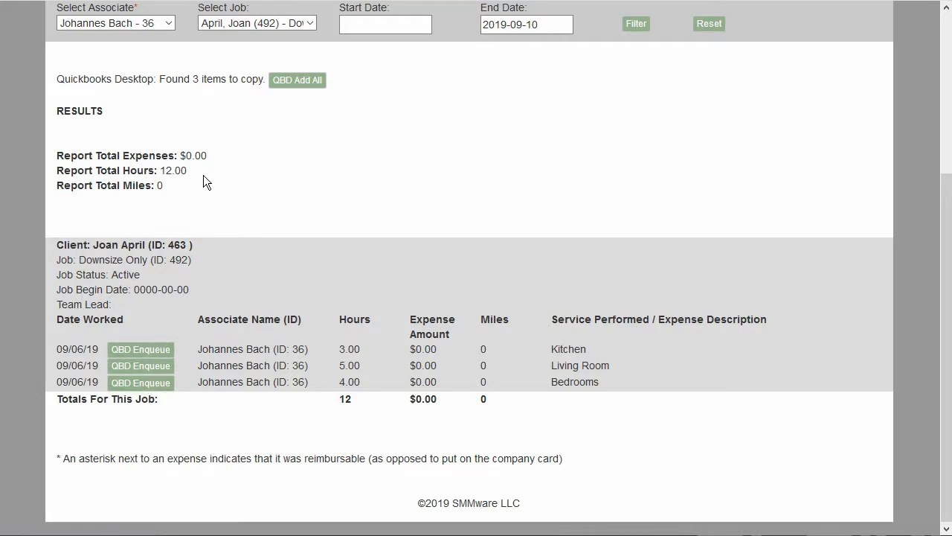
pyautogui.scroll(1, 203, 174)
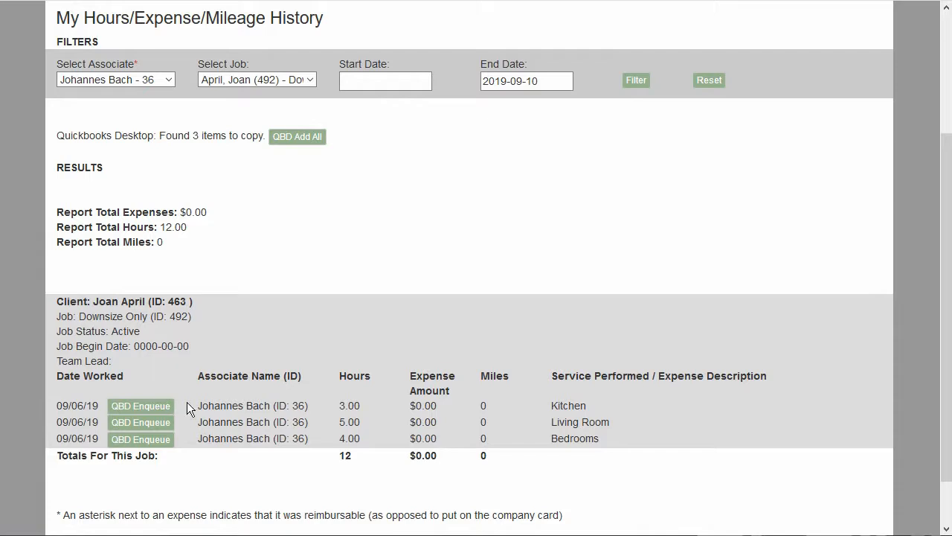
pyautogui.click(305, 139)
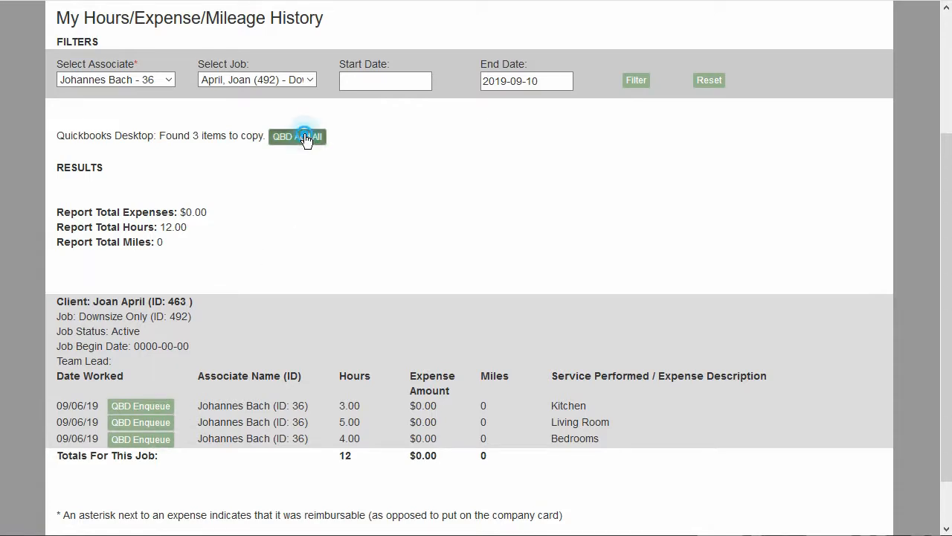
pyautogui.click(245, 180)
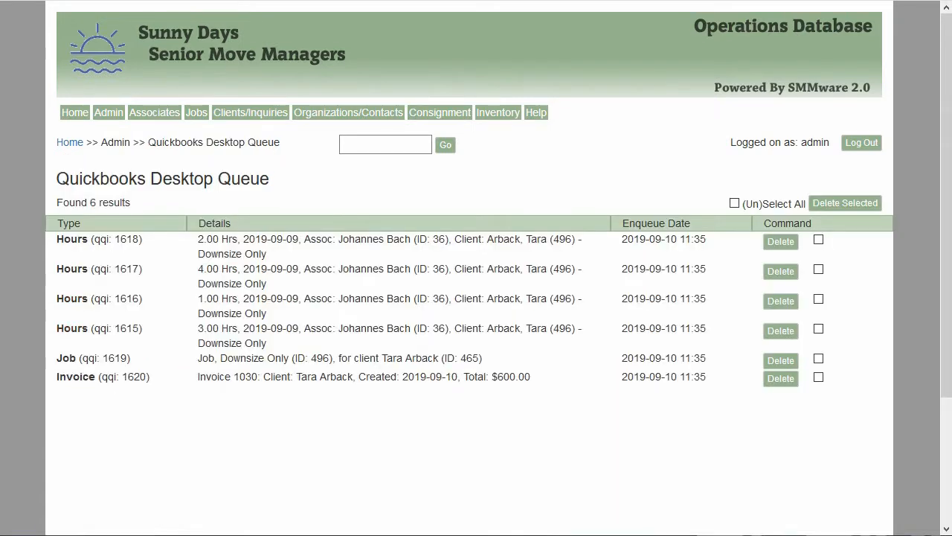
pyautogui.moveTo(108, 115)
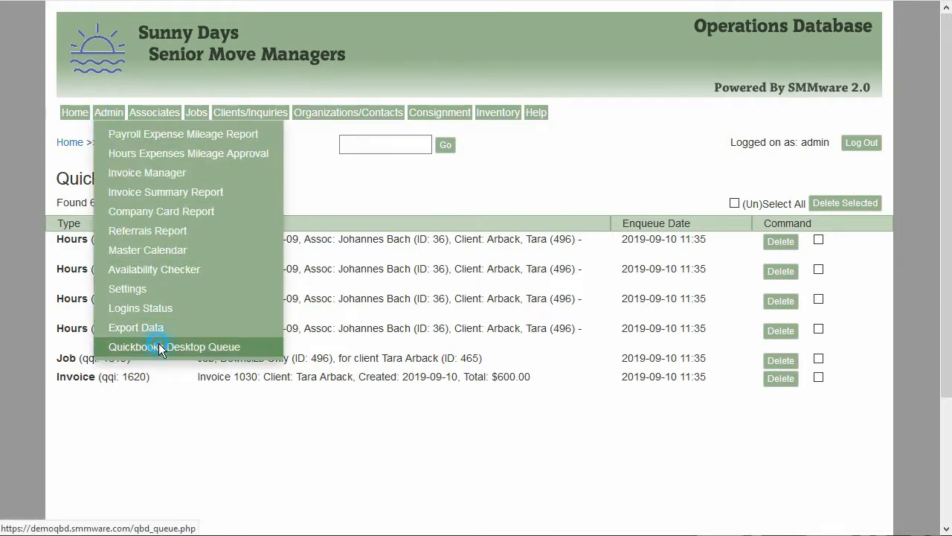
pyautogui.click(164, 348)
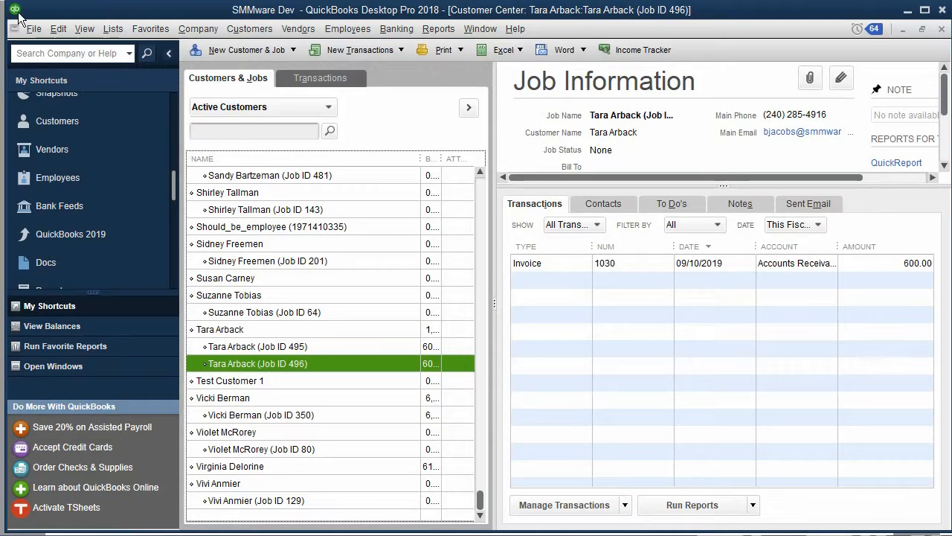
# Update the selected integrator application again through Update Web Services and minimize the Web Connector.
pyautogui.click(32, 28)
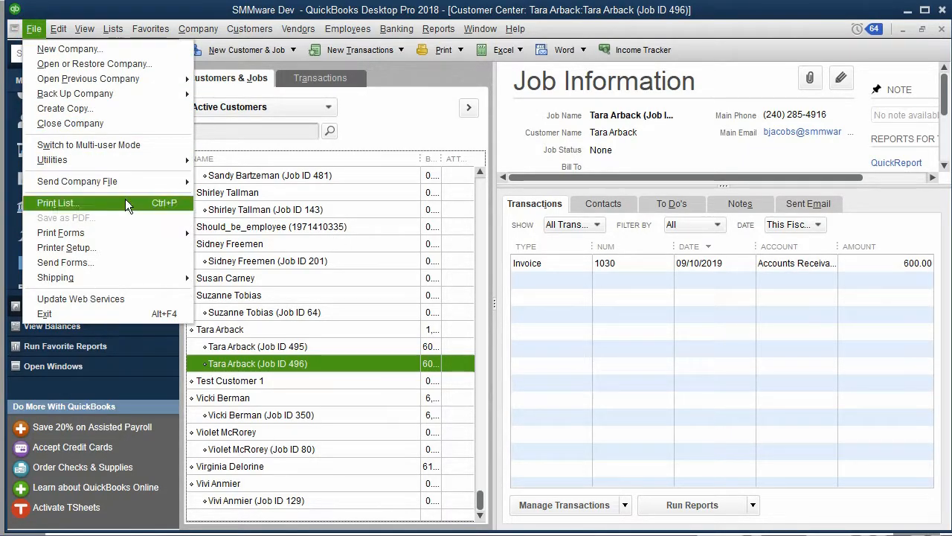
pyautogui.click(119, 298)
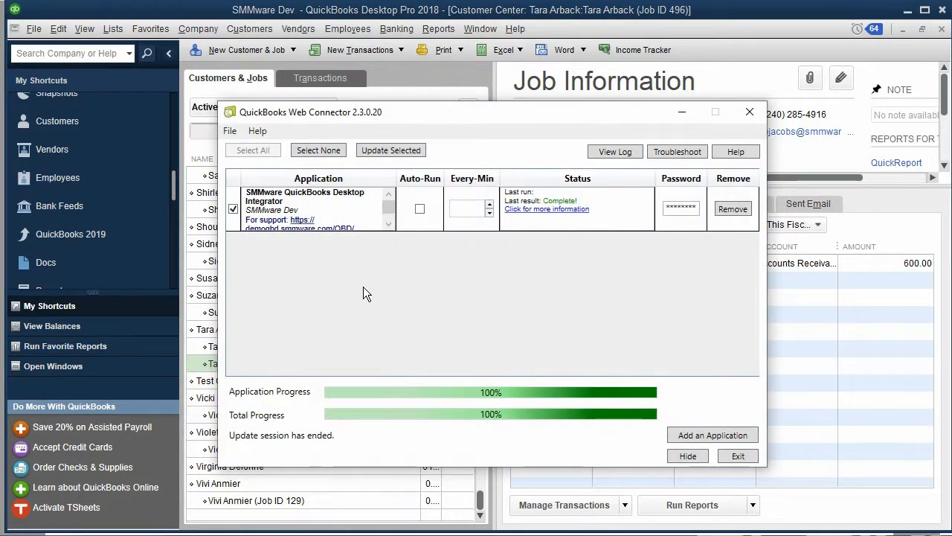
pyautogui.click(388, 150)
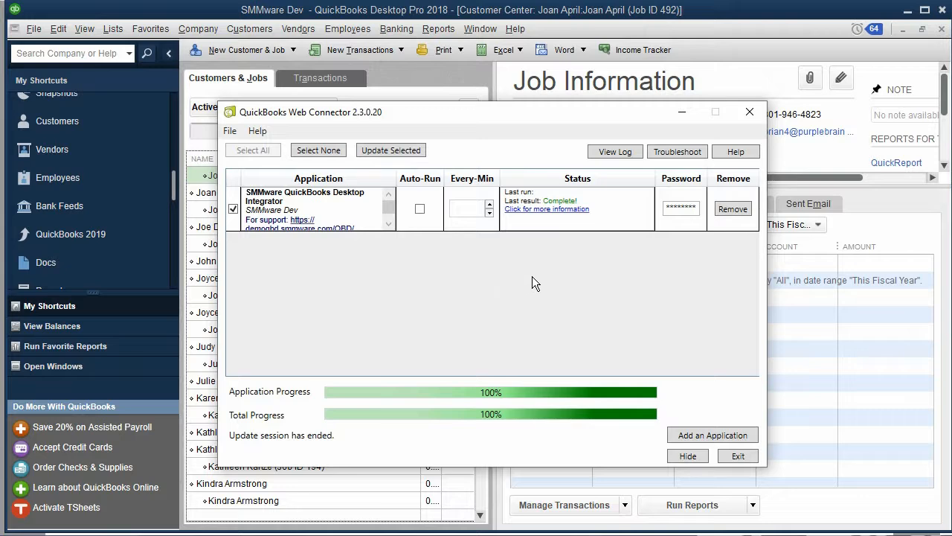
pyautogui.click(681, 110)
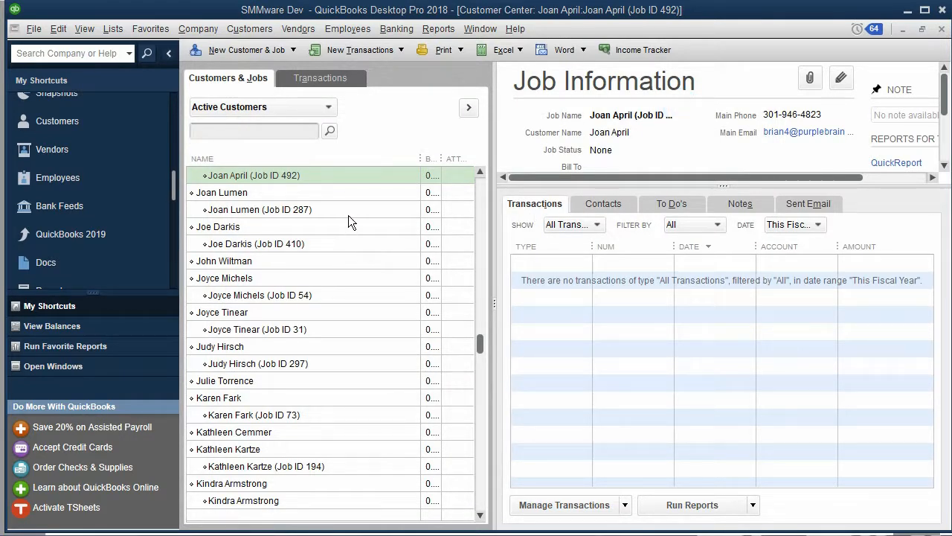
pyautogui.scroll(3, 345, 217)
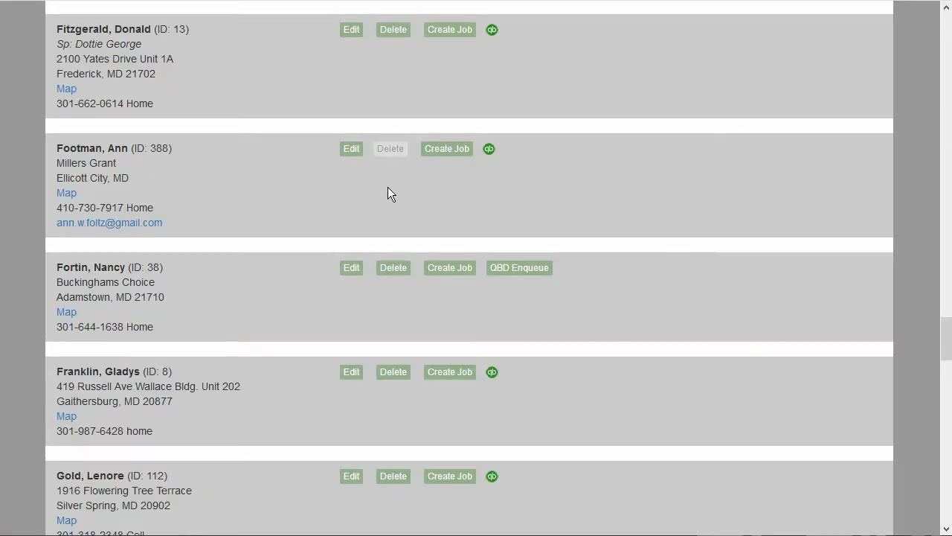
# Enqueue a client from the Manage Clients list to QuickBooks Desktop and open the QuickBooks Desktop Queue.
pyautogui.click(513, 272)
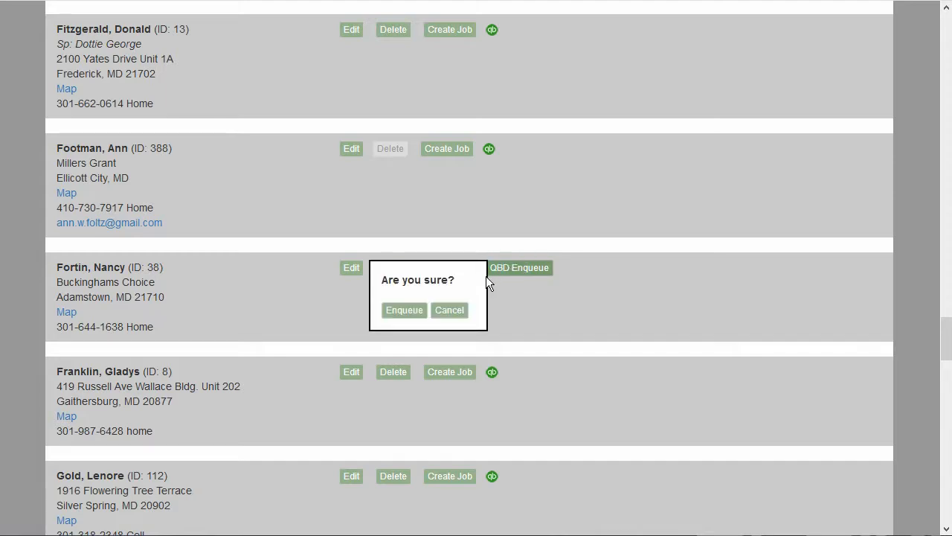
pyautogui.click(408, 313)
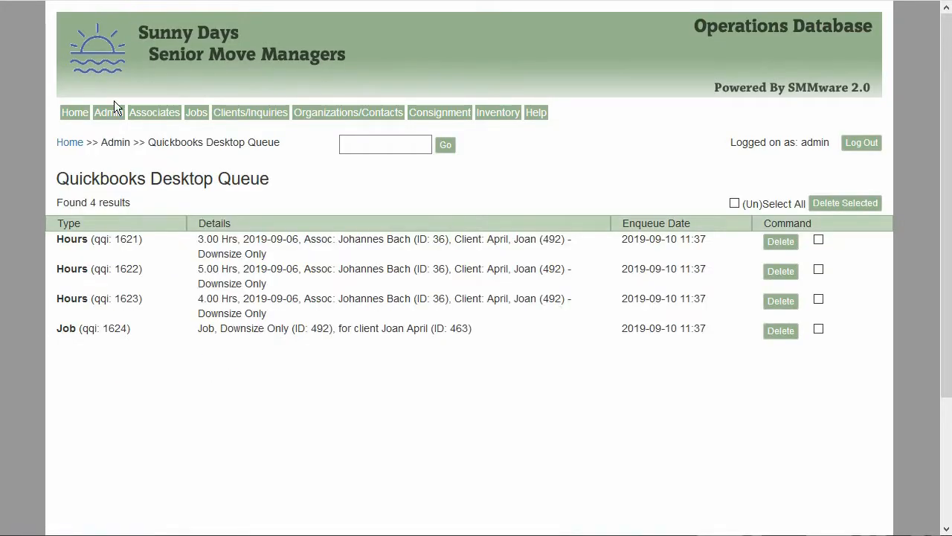
pyautogui.click(108, 111)
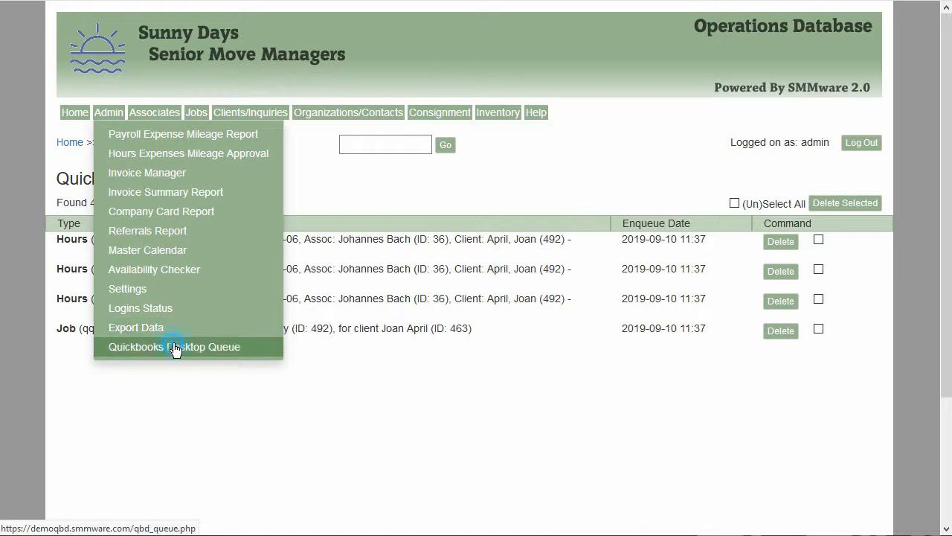
pyautogui.click(176, 347)
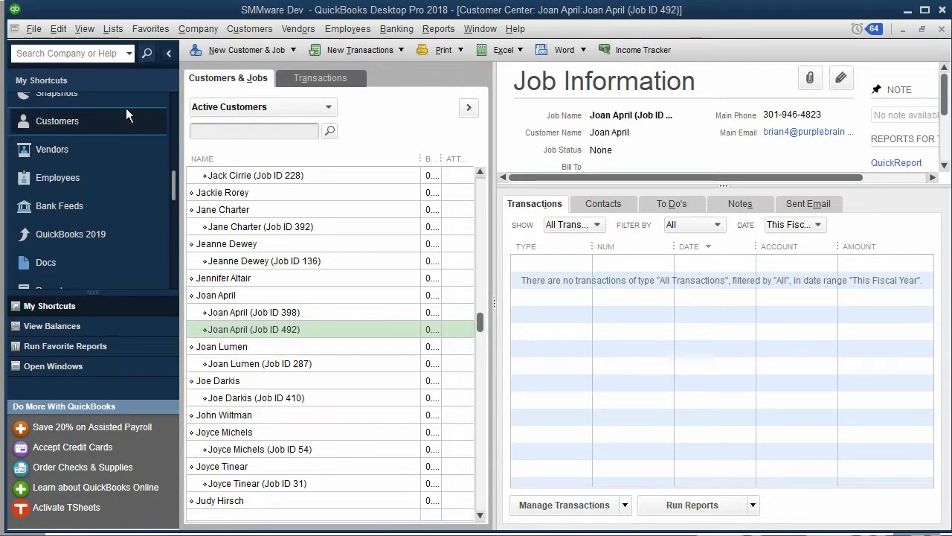
# Sync the queued client into QuickBooks via Update Web Services and minimize the Web Connector.
pyautogui.click(34, 28)
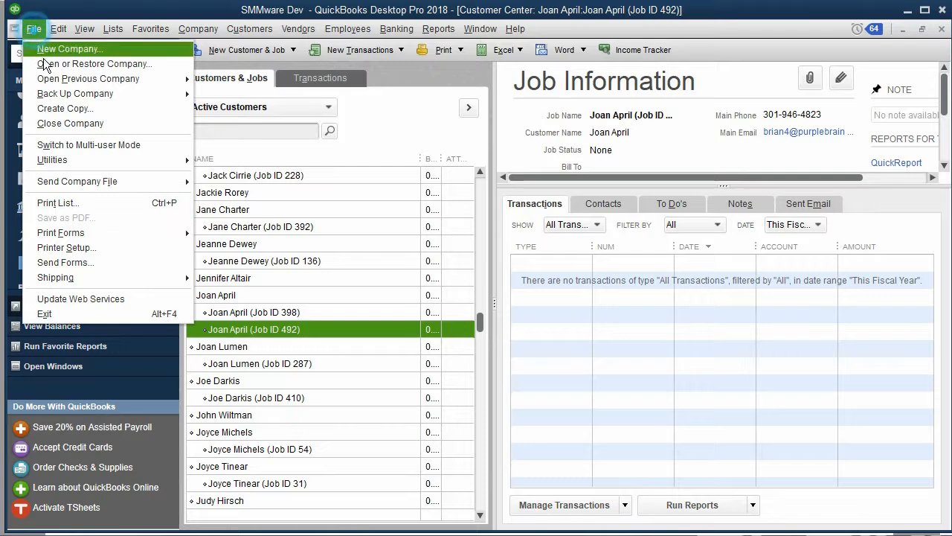
pyautogui.click(117, 298)
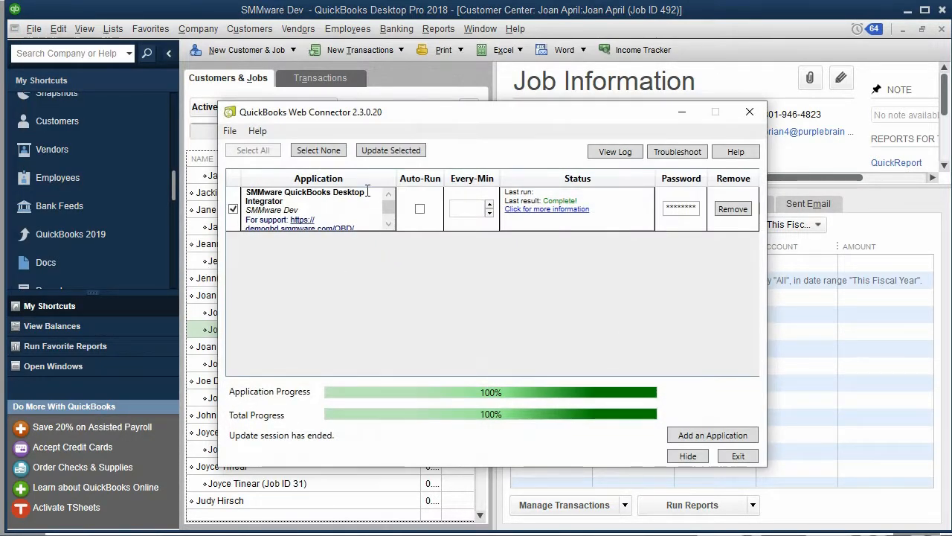
pyautogui.click(395, 150)
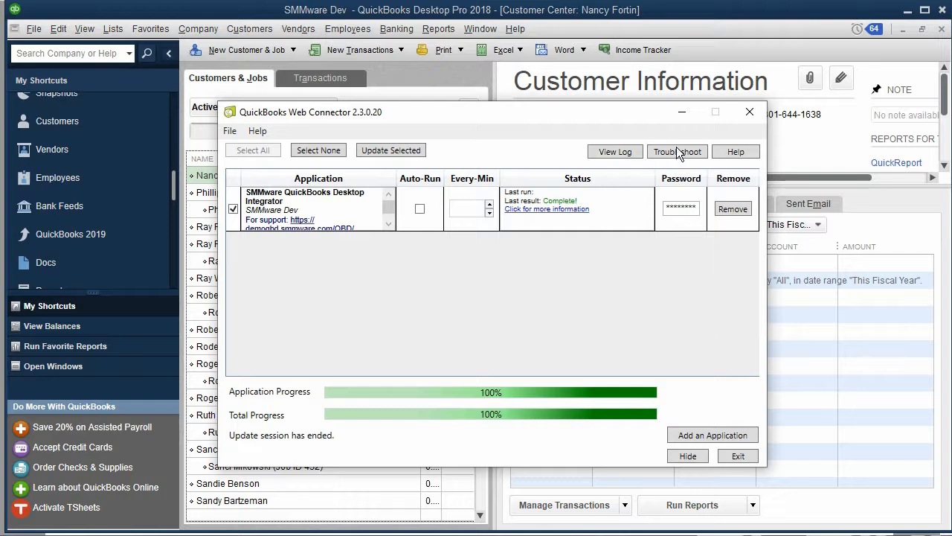
pyautogui.click(682, 112)
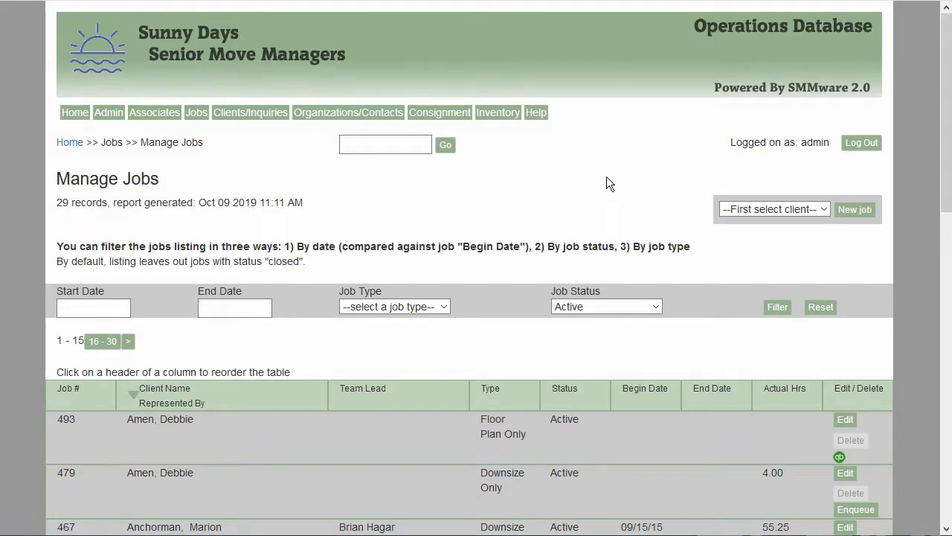
# Start a new job for a client selected from the Manage Jobs client list.
pyautogui.click(739, 208)
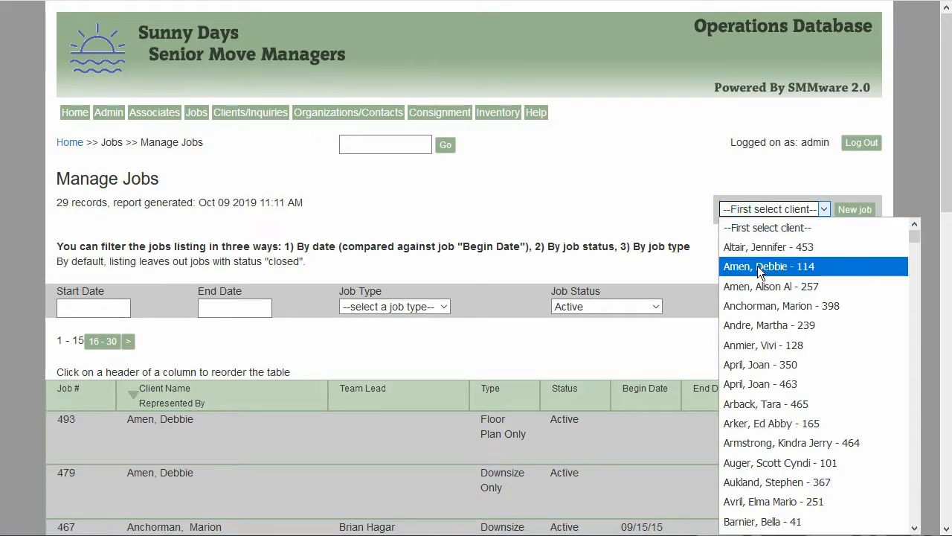
pyautogui.click(761, 305)
pyautogui.click(852, 214)
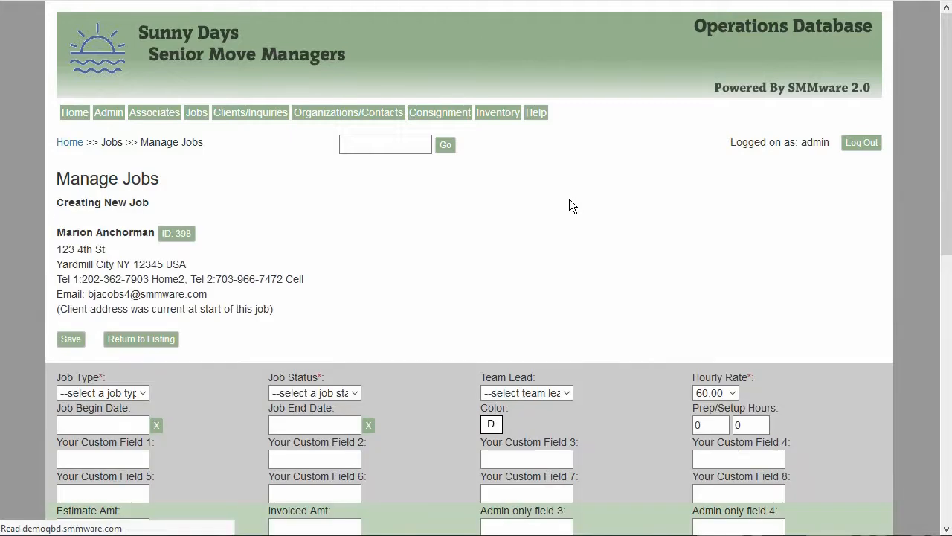
# Set the new job's Client Fee Model to Per Job Code, reviewing the Hourly Rate and Discount % options.
pyautogui.scroll(-3, 569, 198)
pyautogui.scroll(-2, 569, 197)
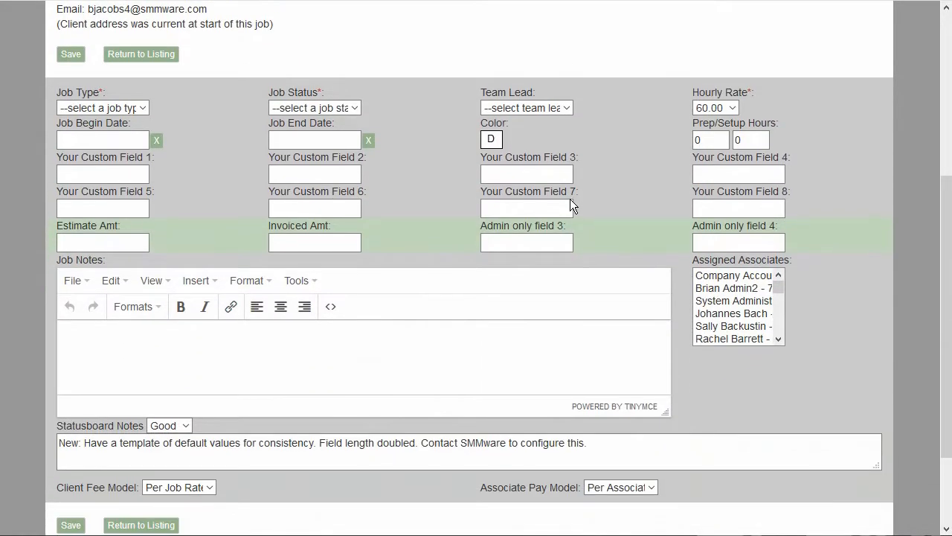
pyautogui.scroll(-1, 573, 199)
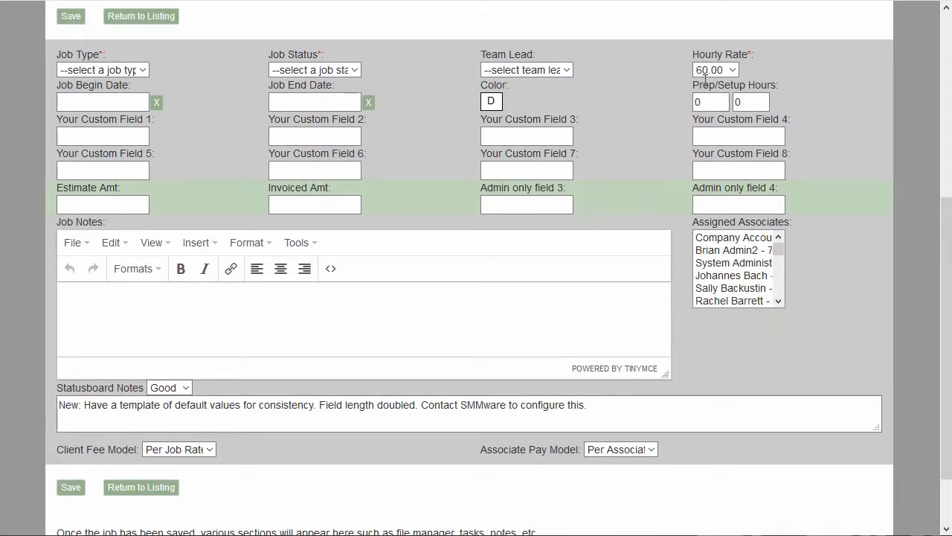
pyautogui.click(733, 71)
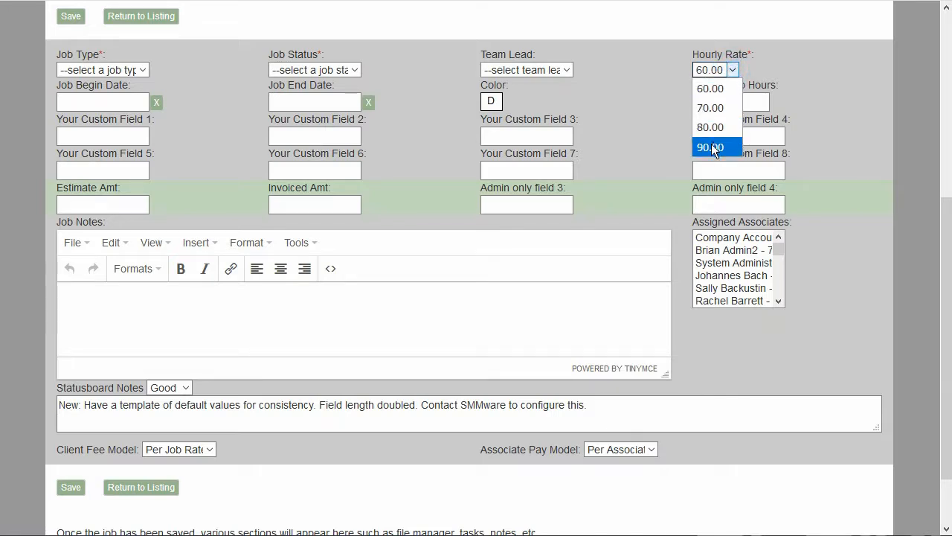
pyautogui.click(637, 94)
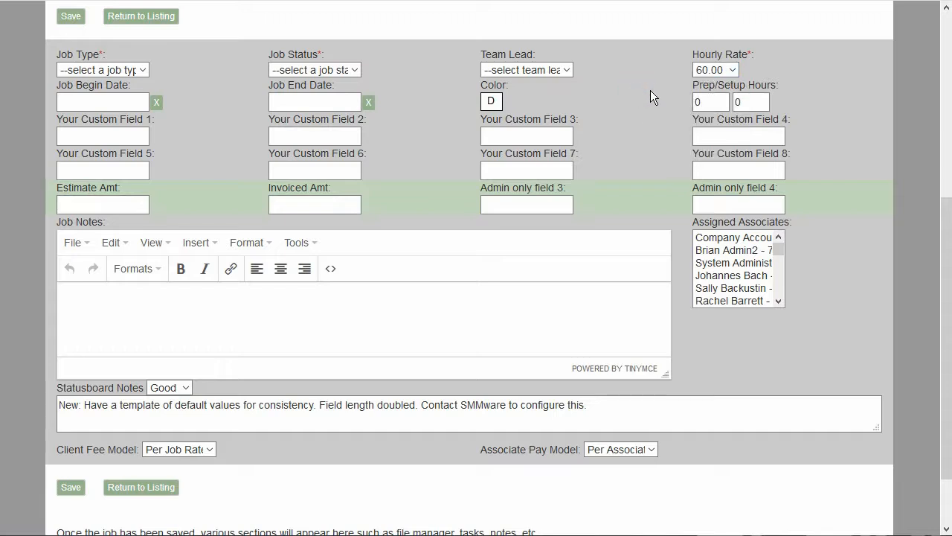
pyautogui.click(714, 70)
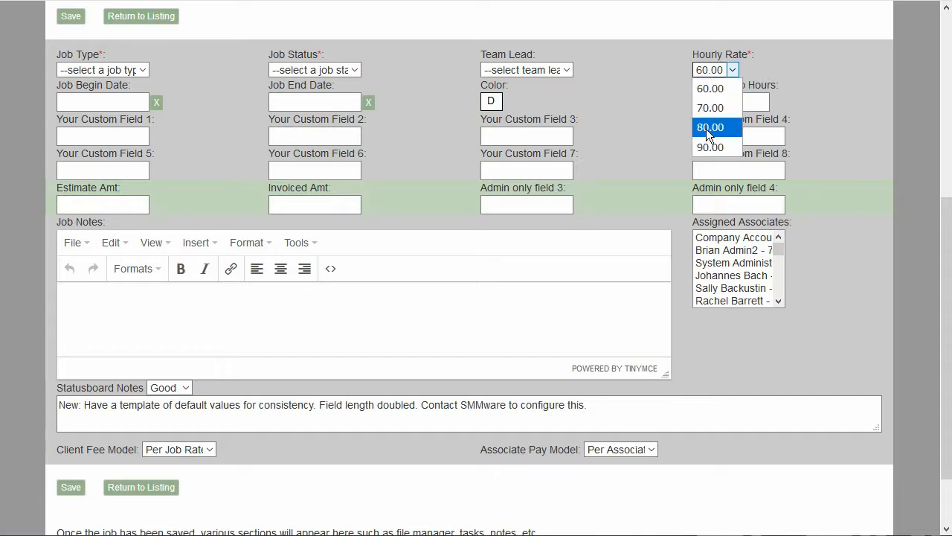
pyautogui.click(205, 450)
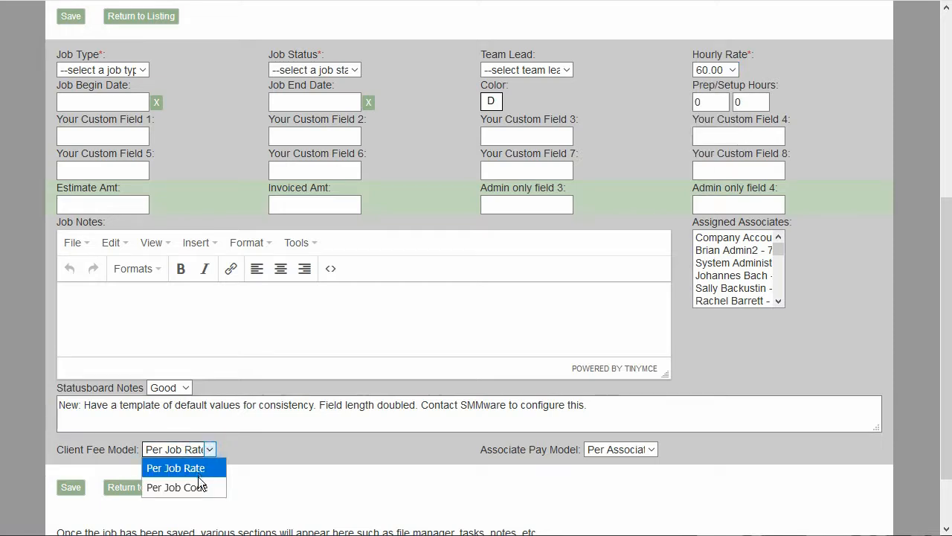
pyautogui.click(198, 478)
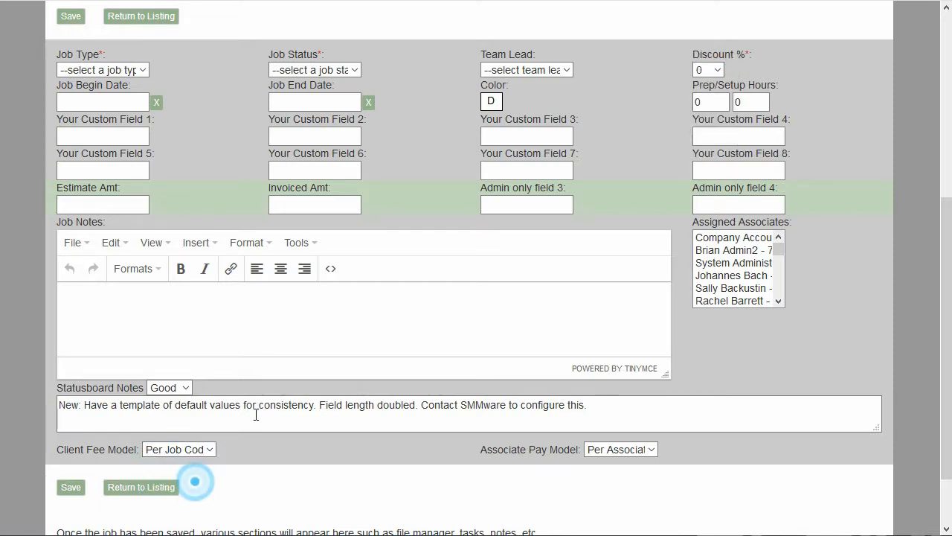
pyautogui.click(718, 70)
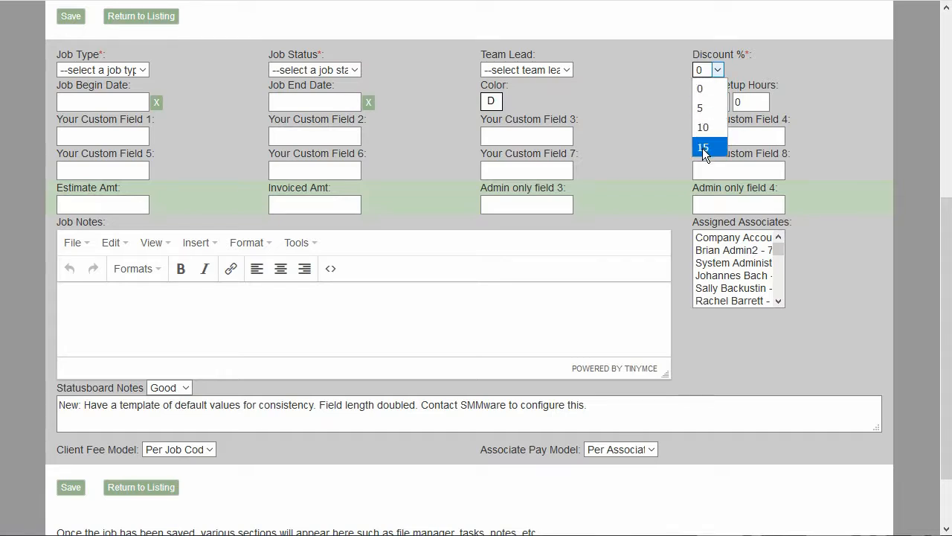
pyautogui.click(649, 56)
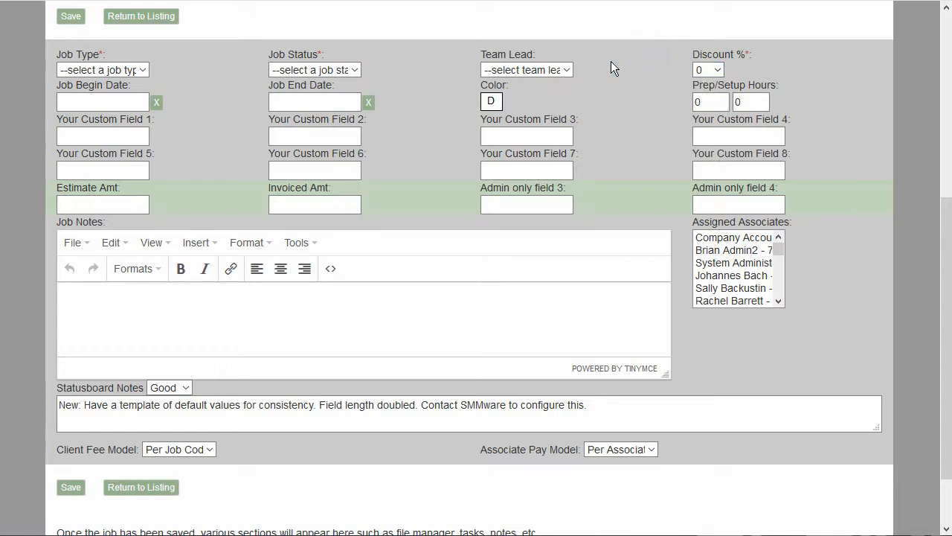